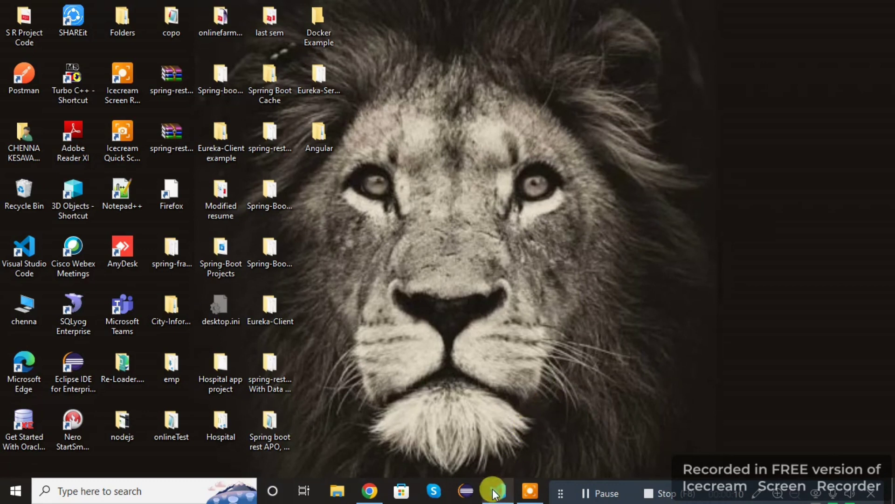
Step: Switch to Visual Studio Code and start the Angular_Demo development server with the command ng serve
left_click(497, 489)
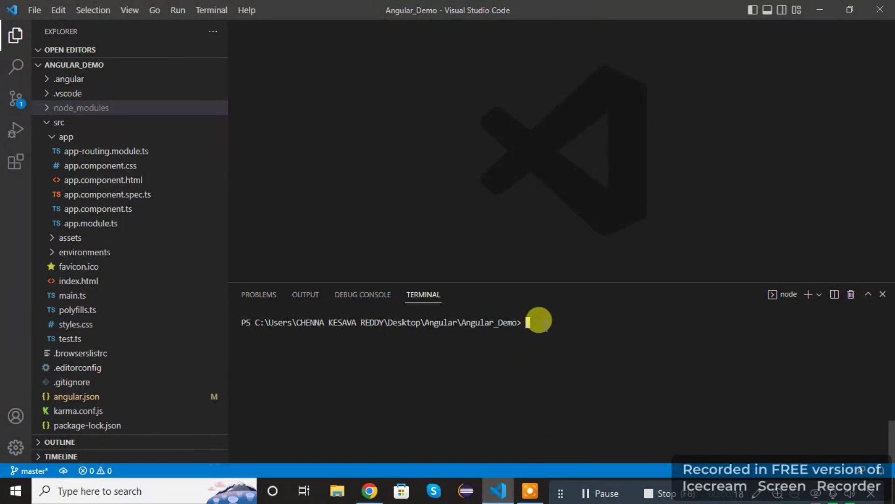
type("ng serve")
key("Return")
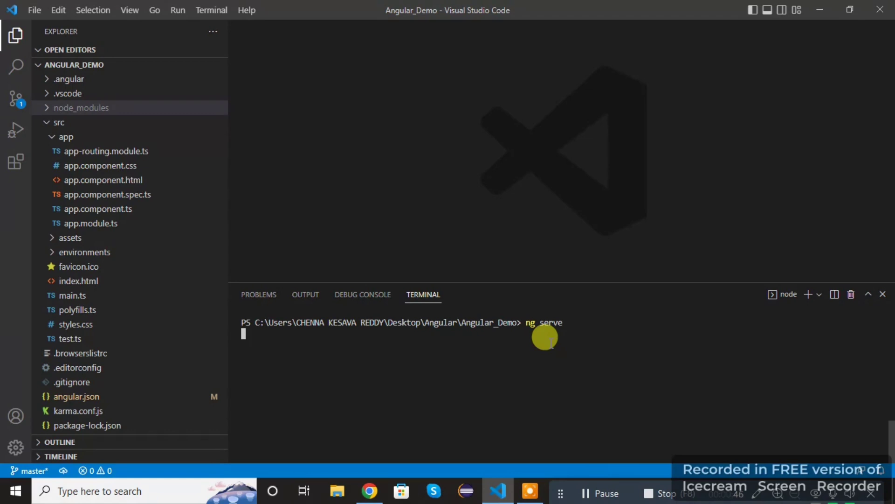
left_click(599, 494)
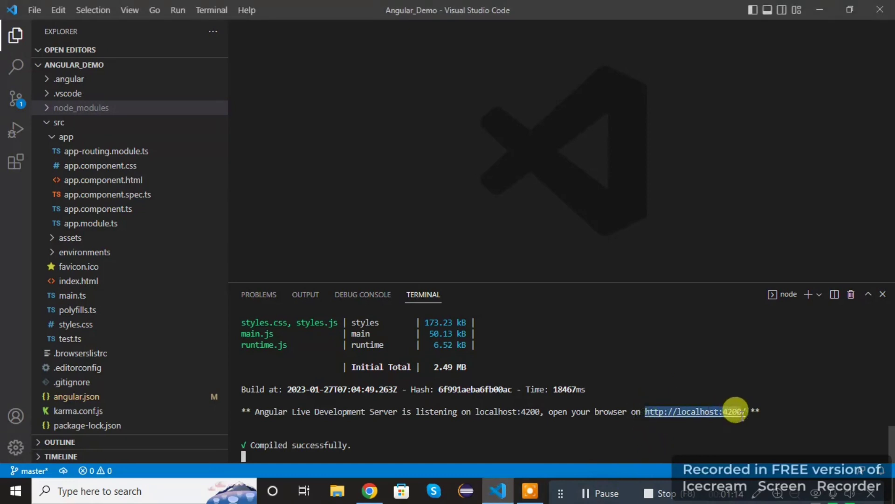
left_click(373, 491)
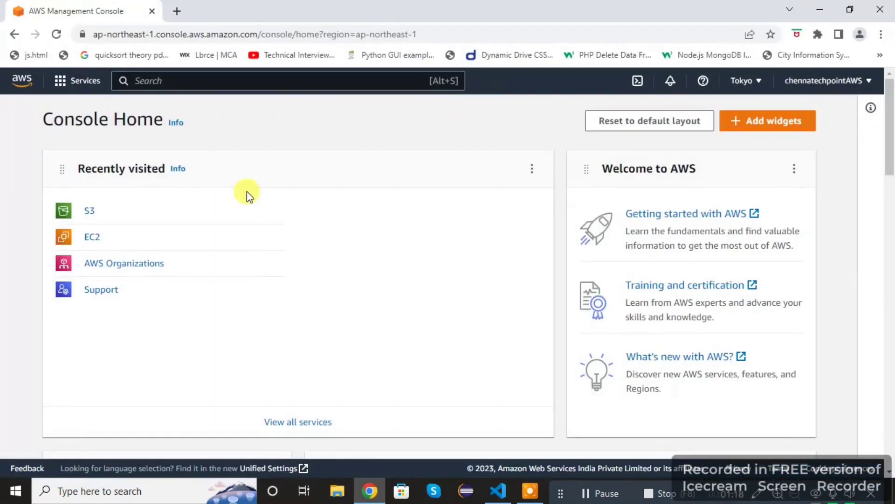
left_click(177, 12)
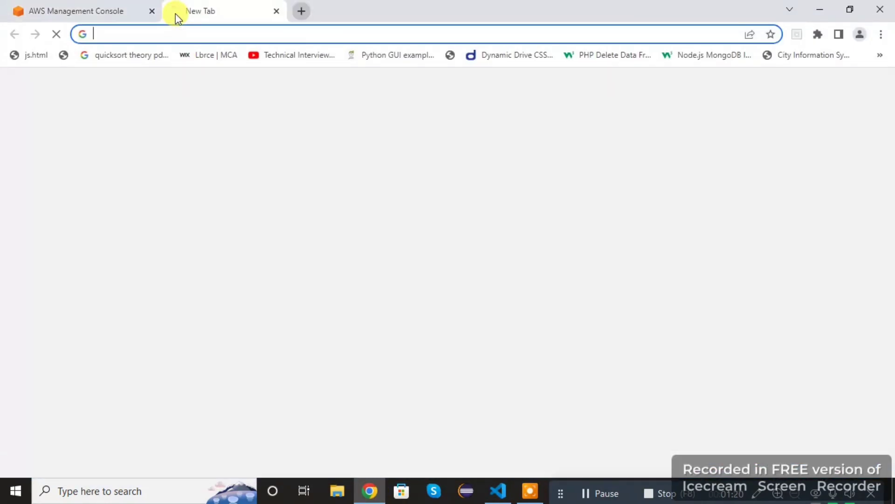
type("http://localhost:4200/")
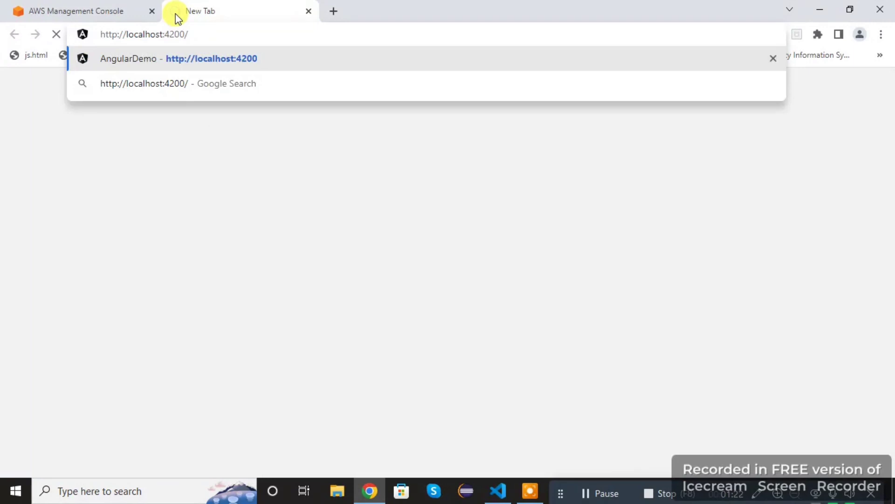
key("Return")
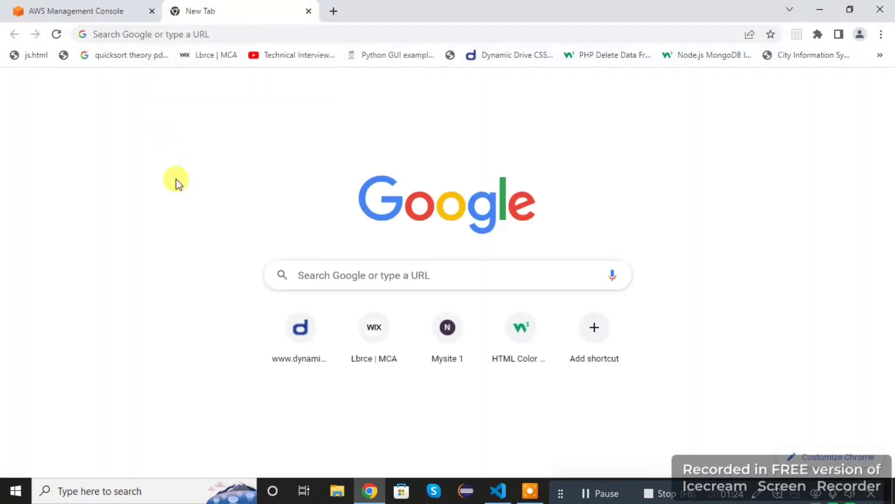
left_click(232, 36)
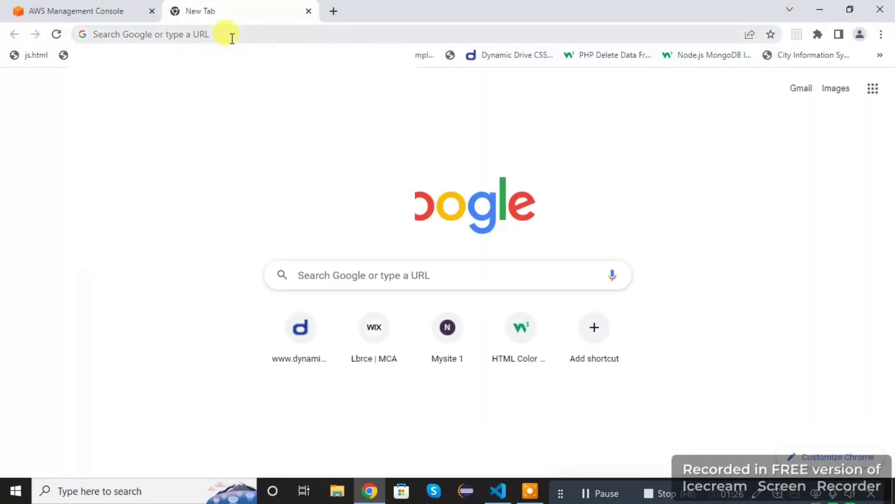
left_click(232, 38)
type("http://localhost:4200/")
key("Return")
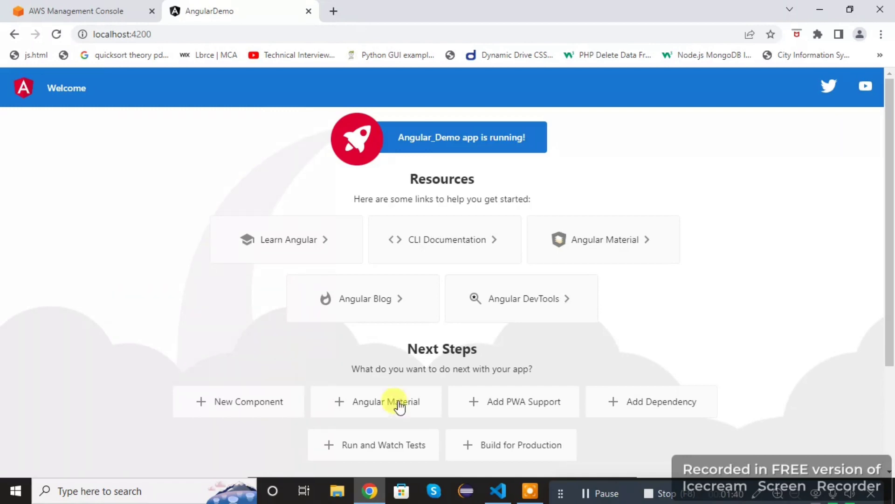
Step: Switch back to Visual Studio Code, stop the running development server and clear the terminal
left_click(498, 490)
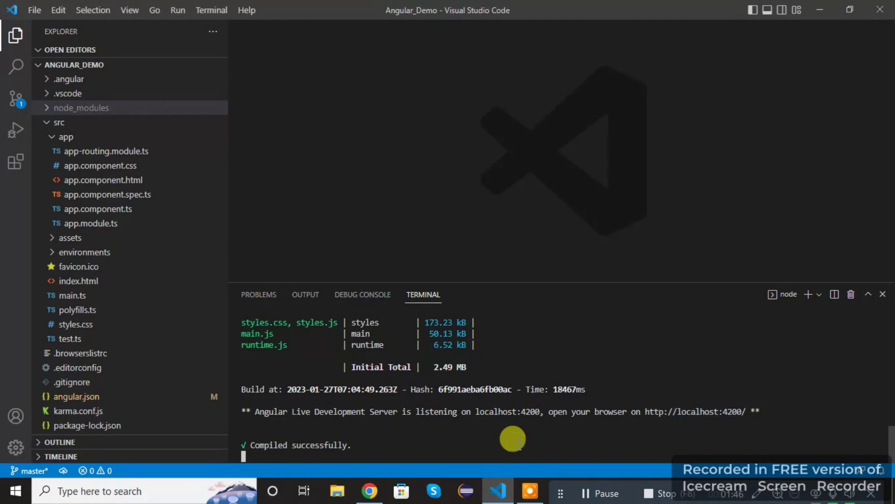
key("ctrl+c")
type("c")
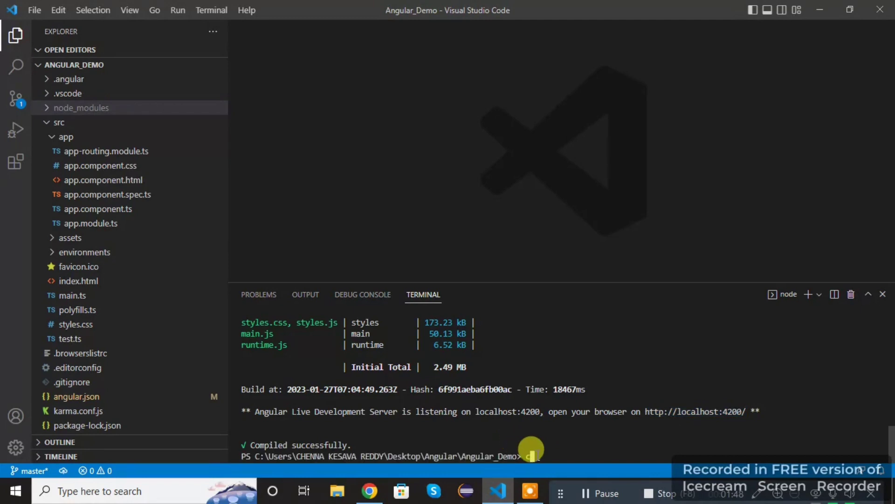
type("lear")
key("Return")
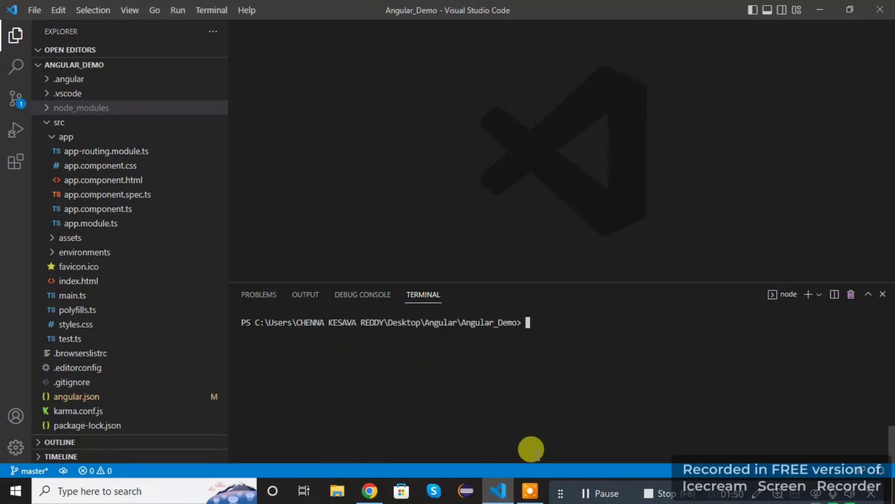
Step: Build the Angular_Demo project with the command ng build and expand the dist folder in the project tree
type("ng build")
key("Return")
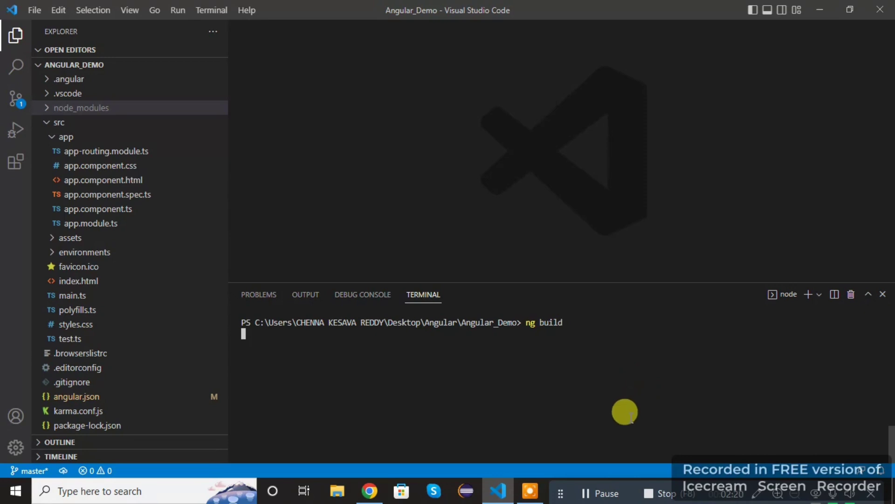
left_click(601, 493)
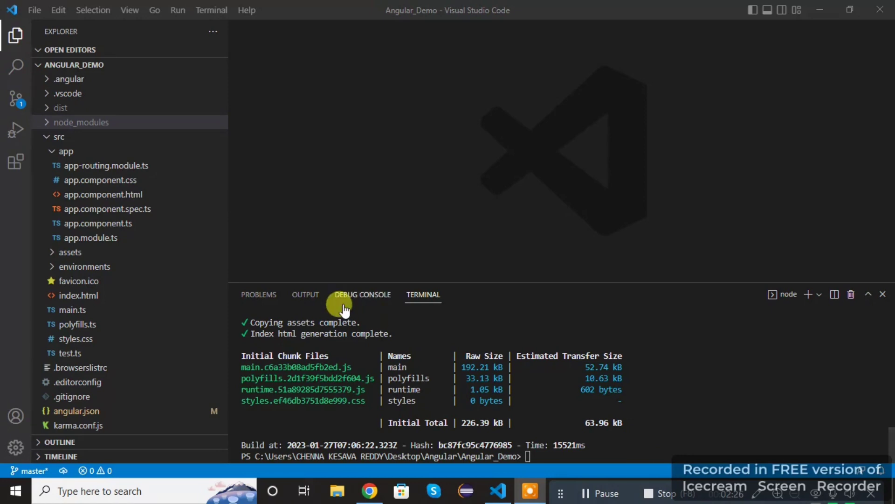
left_click(47, 107)
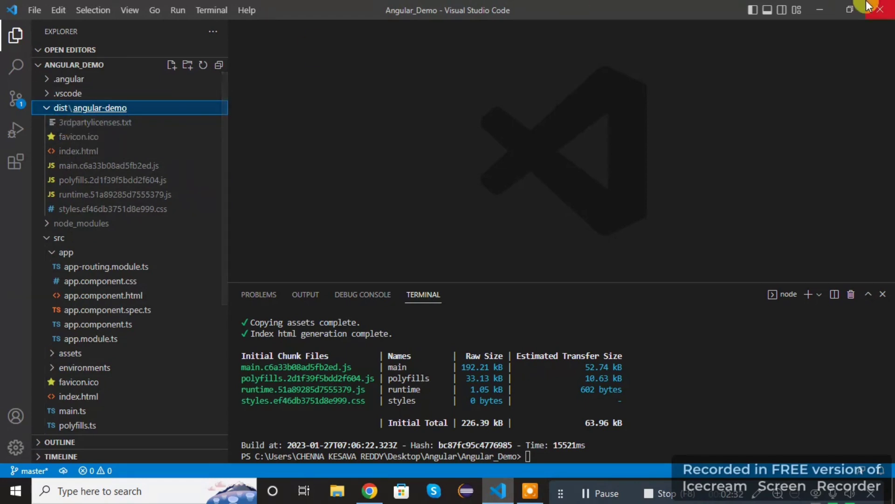
Step: Minimise the open windows and browse from the desktop Angular folder through Angular_Demo to the dist folder in File Explorer
left_click(822, 6)
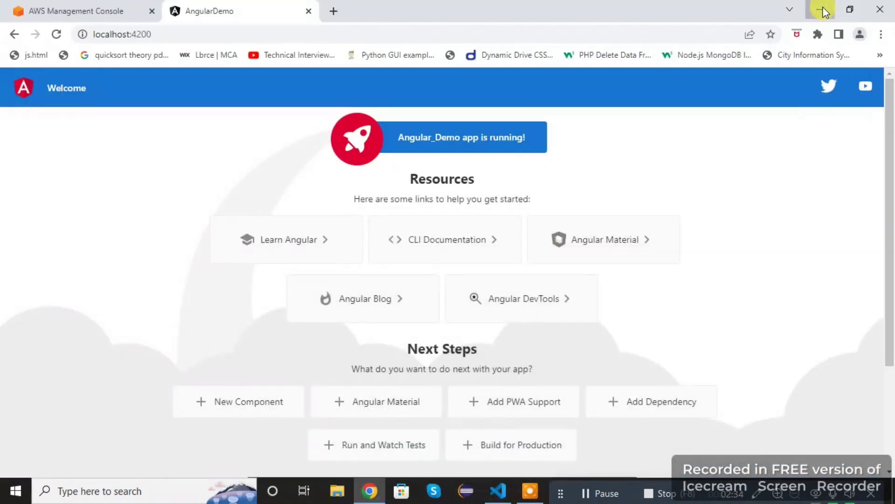
left_click(822, 6)
left_click(324, 131)
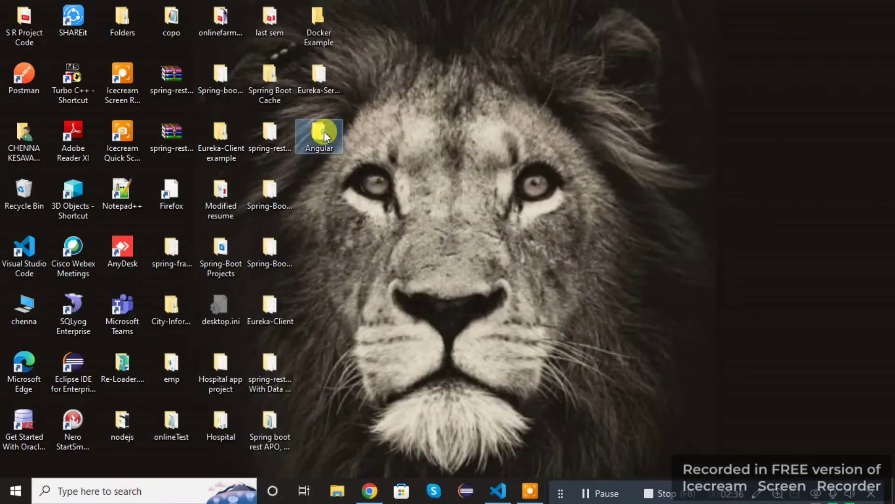
double_click(324, 131)
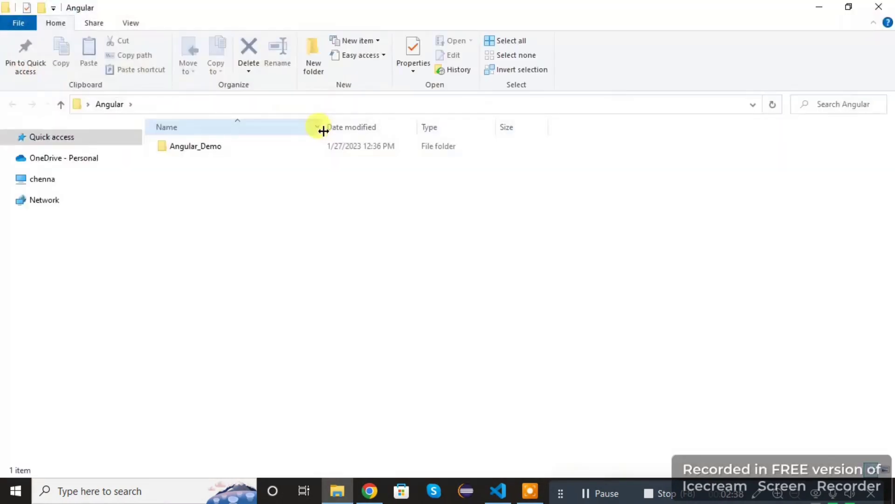
left_click(255, 148)
double_click(255, 148)
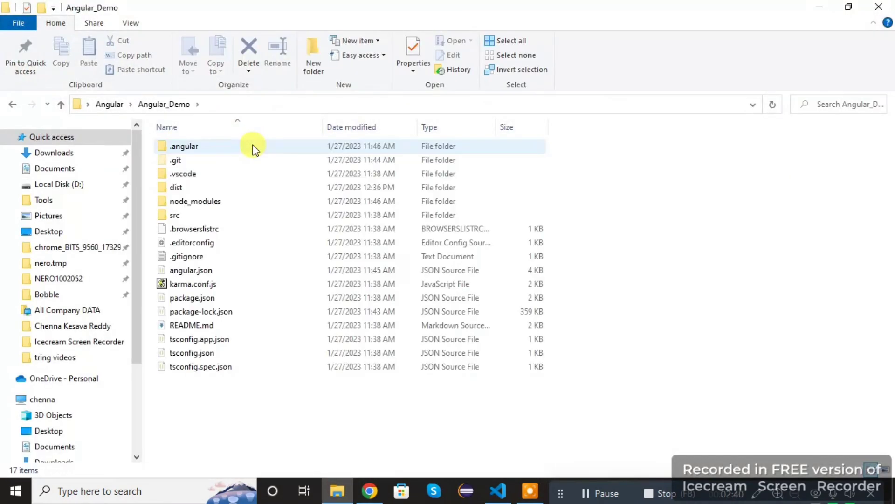
double_click(203, 186)
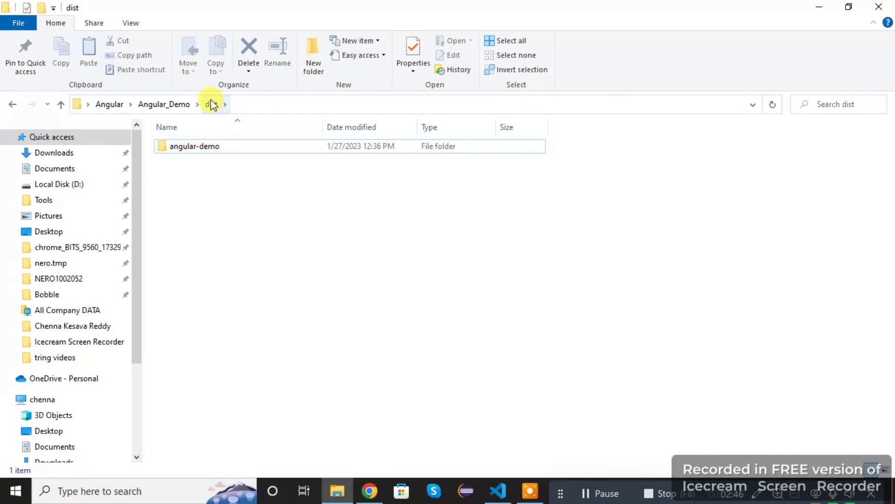
left_click(179, 105)
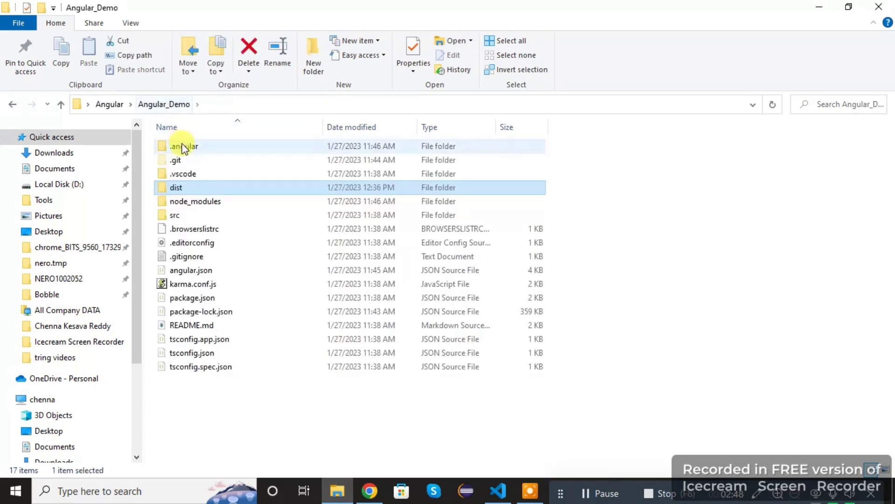
double_click(185, 189)
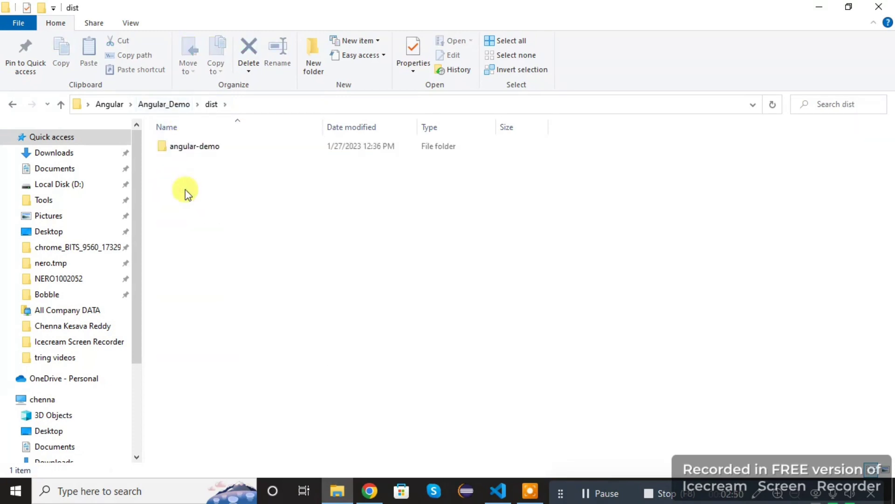
left_click(817, 7)
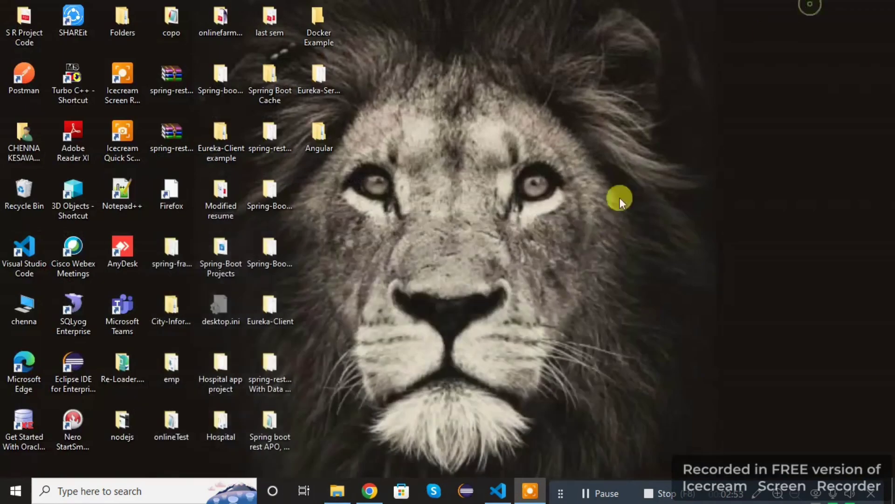
Step: Switch to the AWS Management Console in Chrome, search for s3 and open the S3 service
left_click(373, 491)
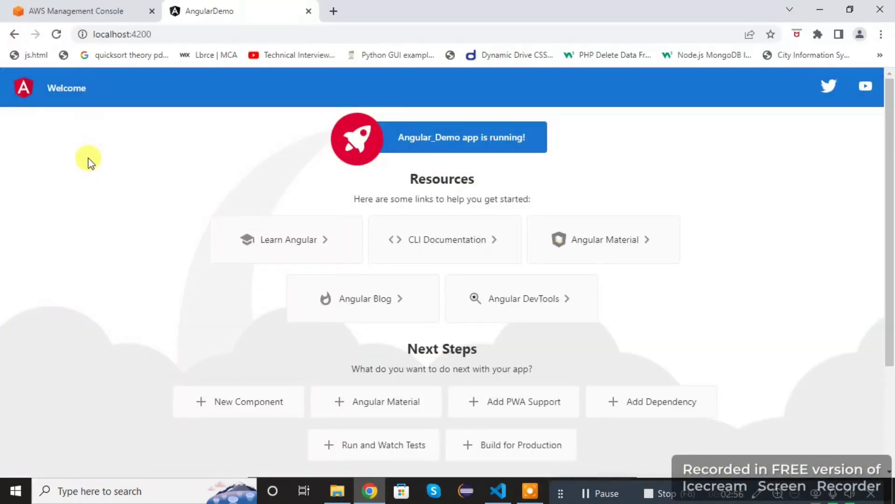
left_click(86, 7)
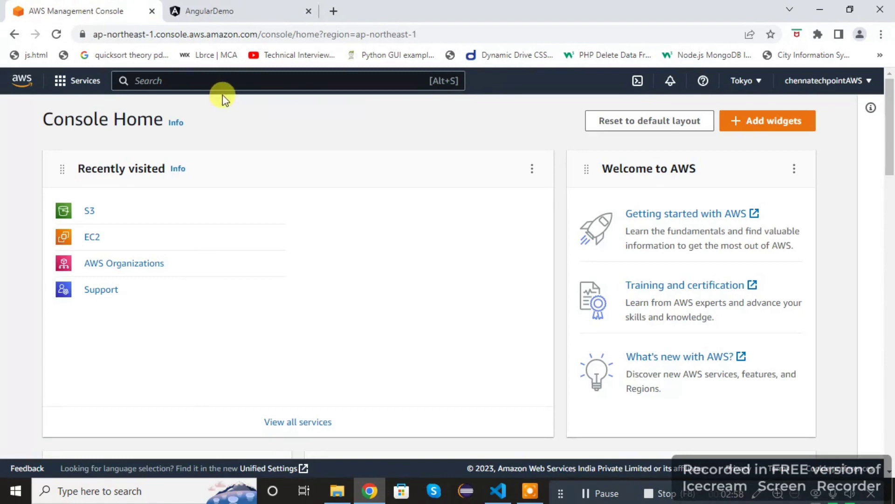
left_click(198, 80)
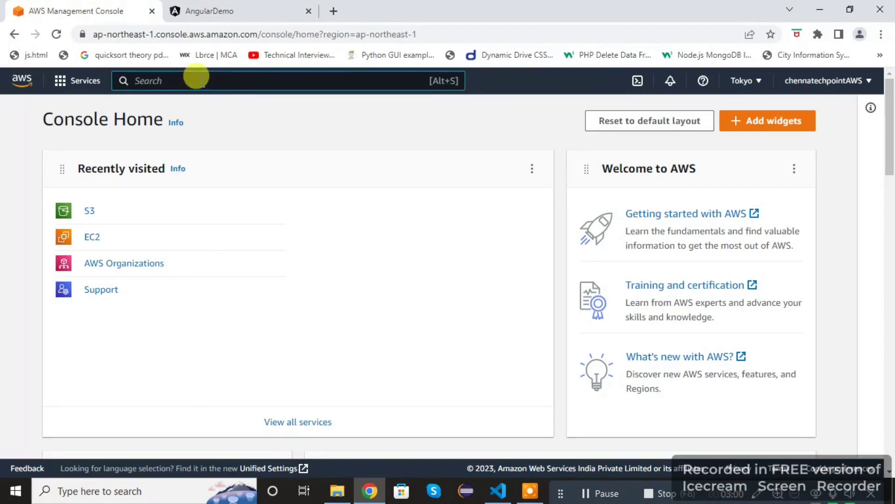
type("s3")
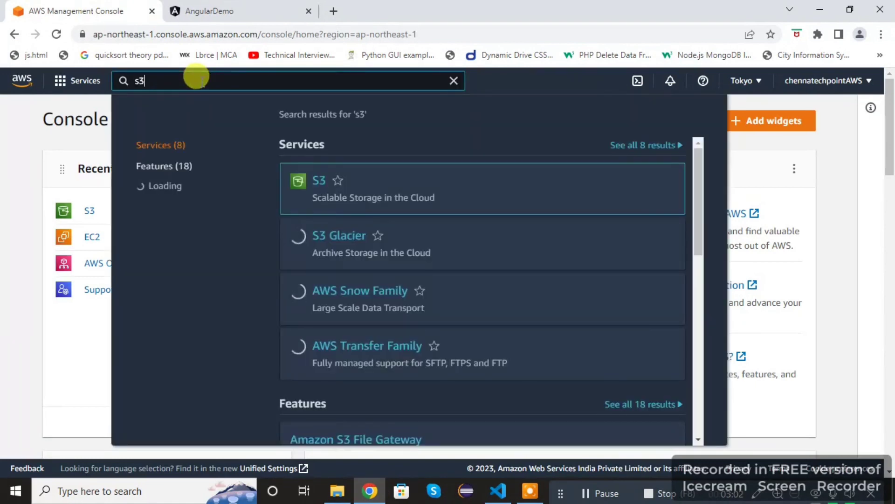
left_click(325, 183)
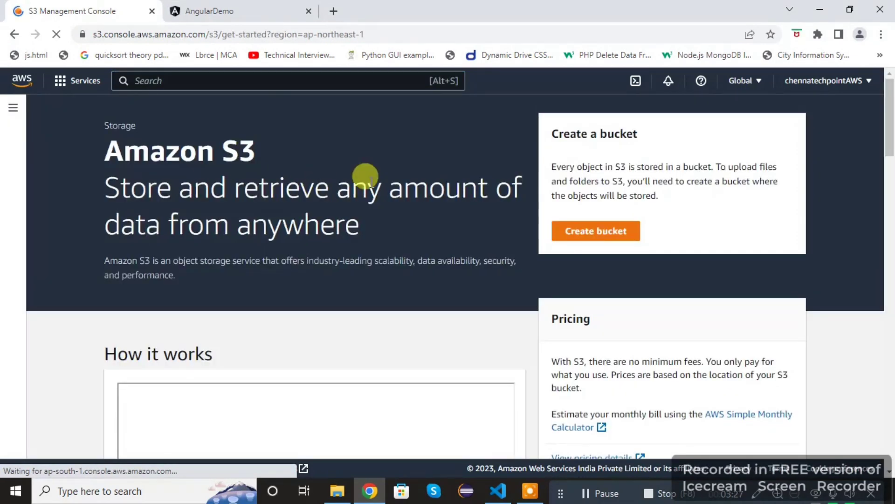
Step: Start creating an S3 bucket and name it chennatechpoint
left_click(589, 233)
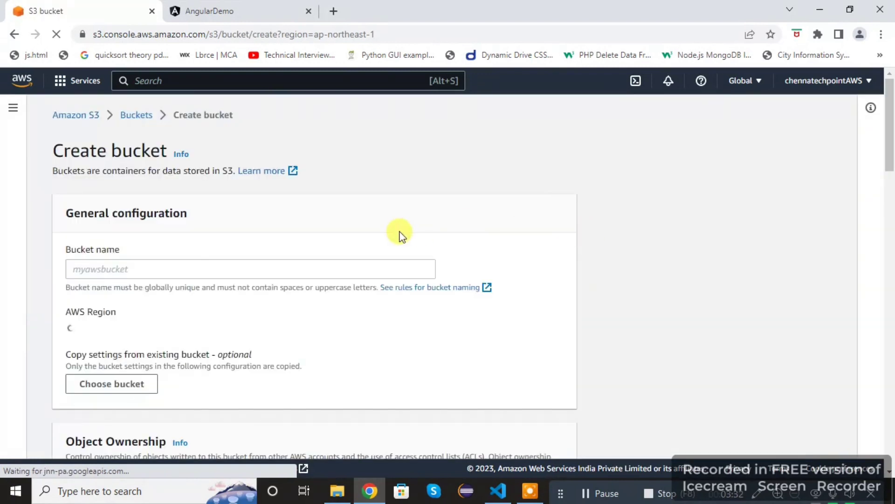
left_click(206, 271)
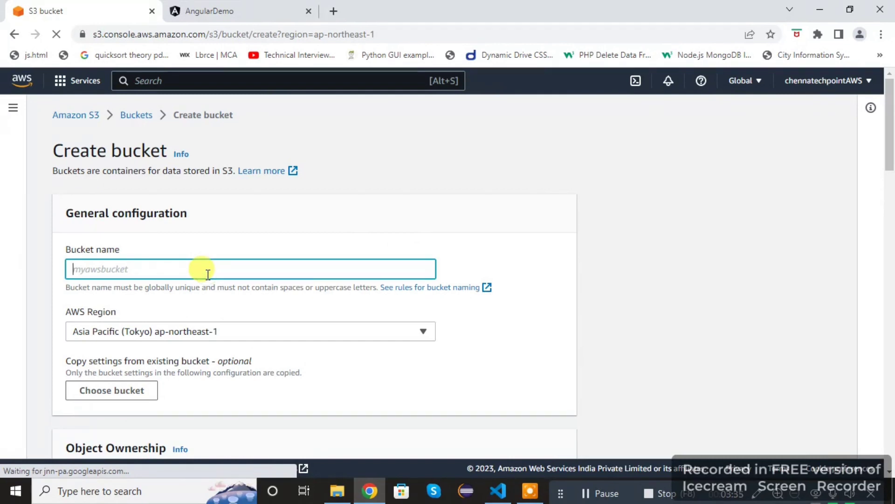
type("chennatechpoint")
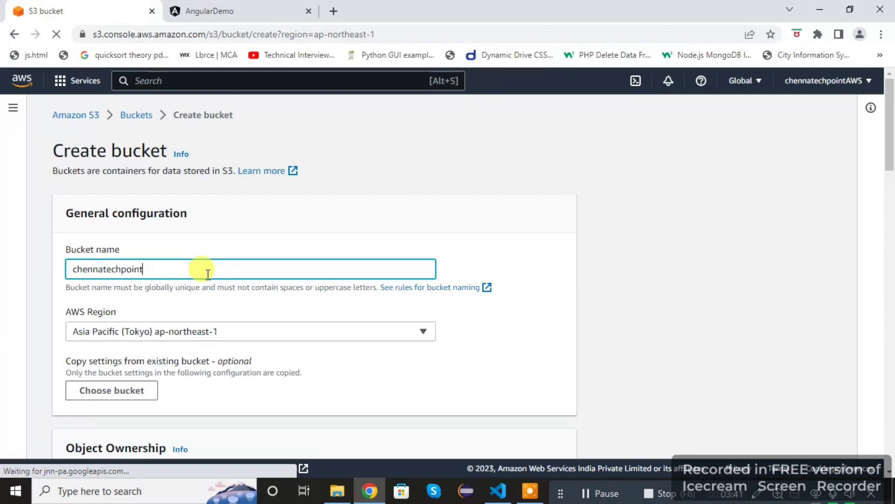
Step: Turn off Block all public access for the new bucket and acknowledge that its objects might become public
left_click_drag(889, 106, 890, 191)
scroll(439, 189, "down", 5)
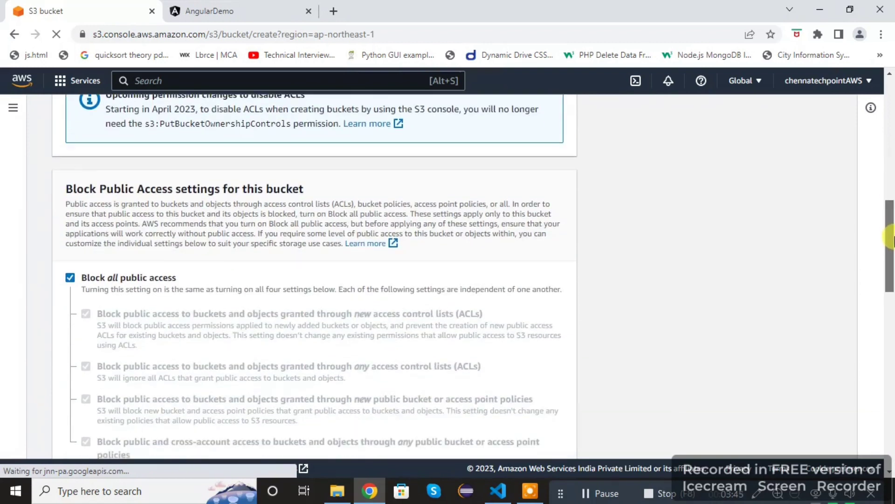
left_click(70, 274)
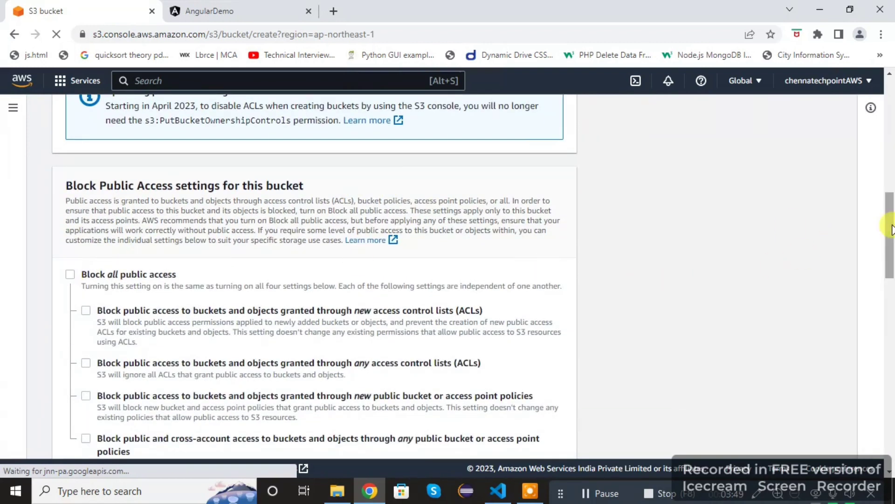
scroll(892, 228, "down", 5)
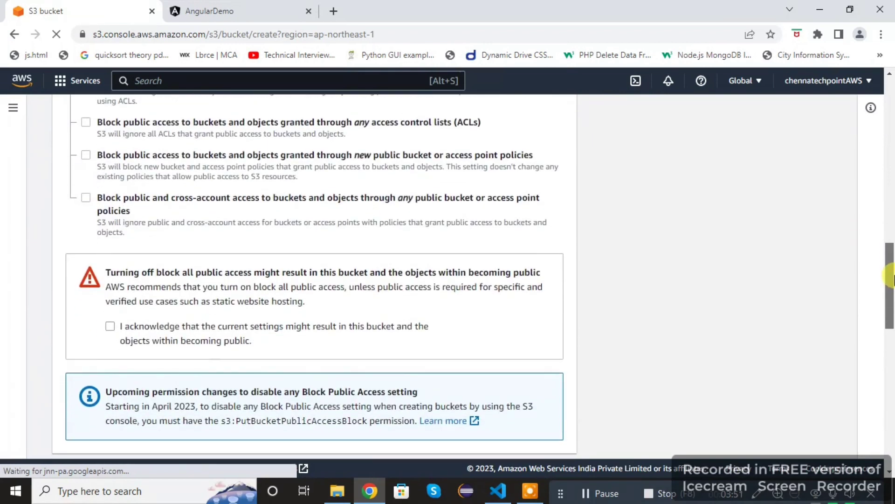
left_click(110, 326)
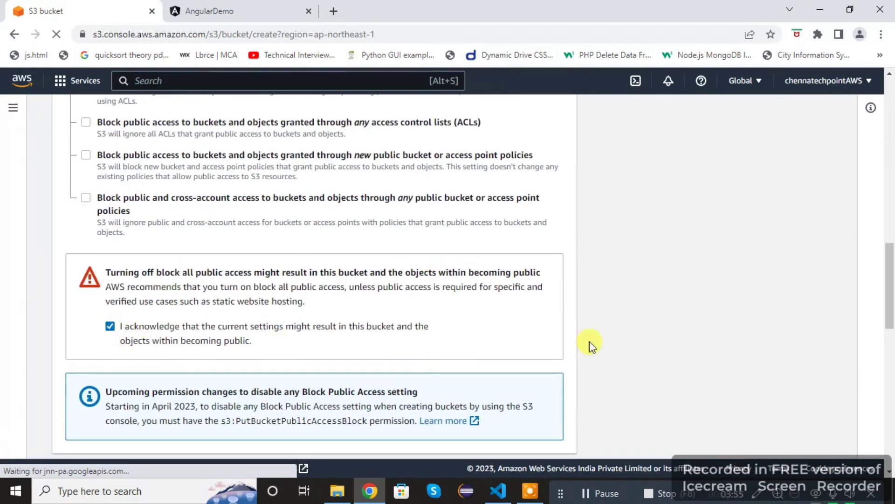
Step: Create the bucket with the remaining settings left at their defaults and open the chennatechpoint bucket
left_click_drag(892, 267, 892, 406)
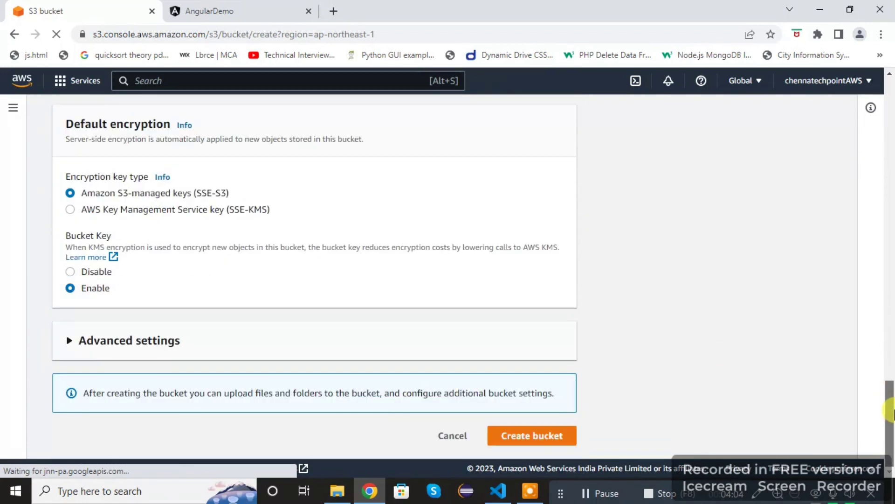
left_click(560, 439)
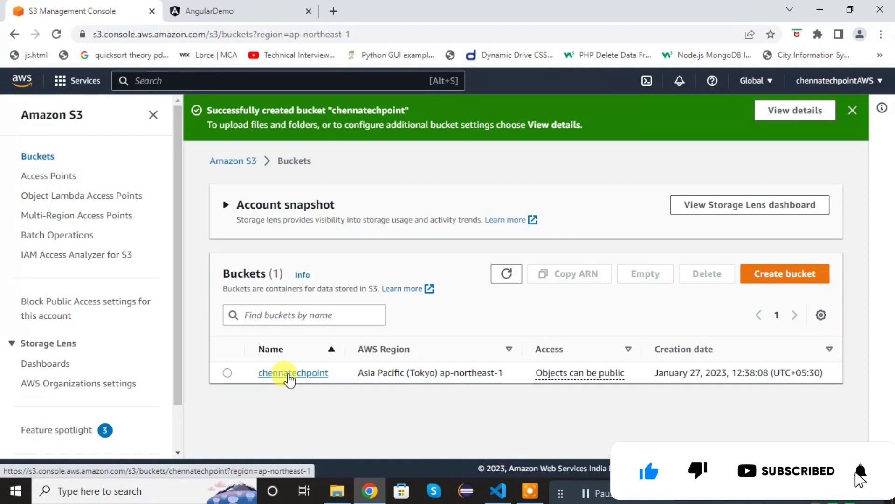
left_click(288, 374)
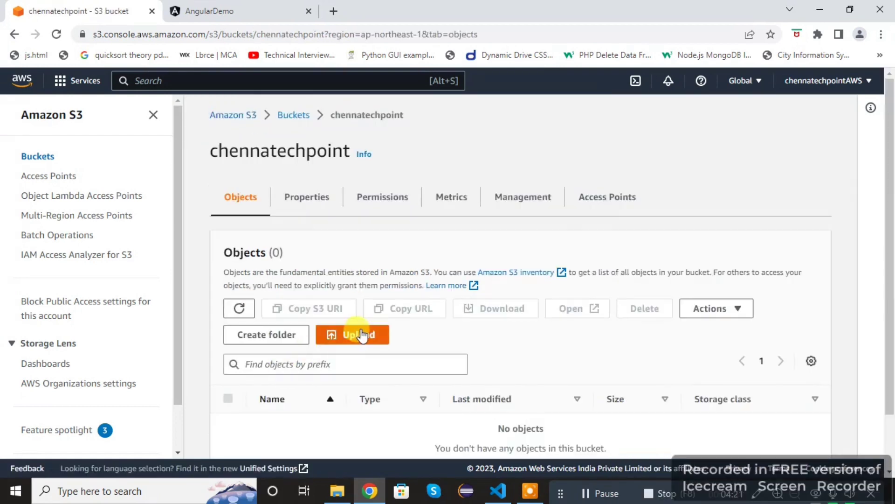
Step: Start an upload to the bucket and add all files from the desktop folder Angular/Angular_Demo/dist/angular-demo
left_click(363, 335)
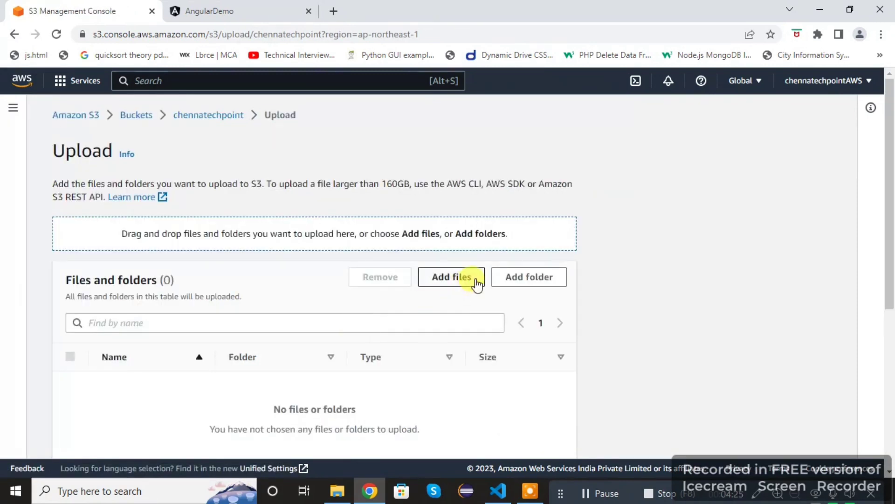
left_click(476, 279)
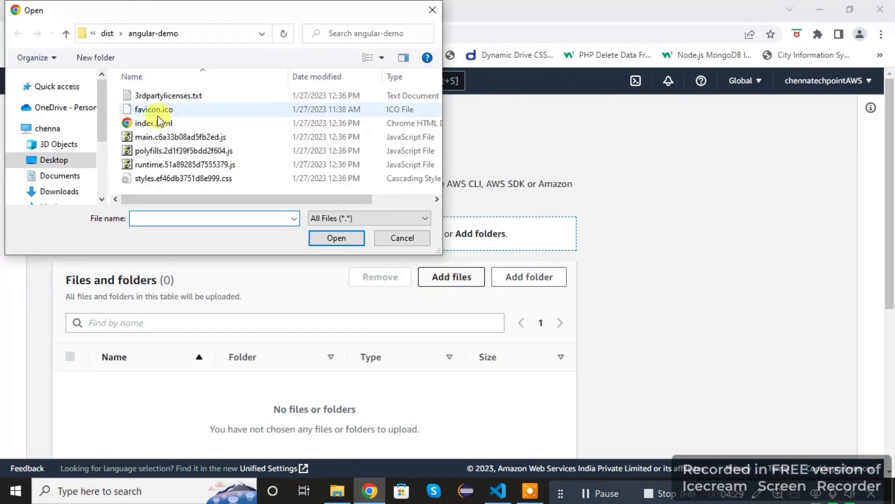
left_click(62, 196)
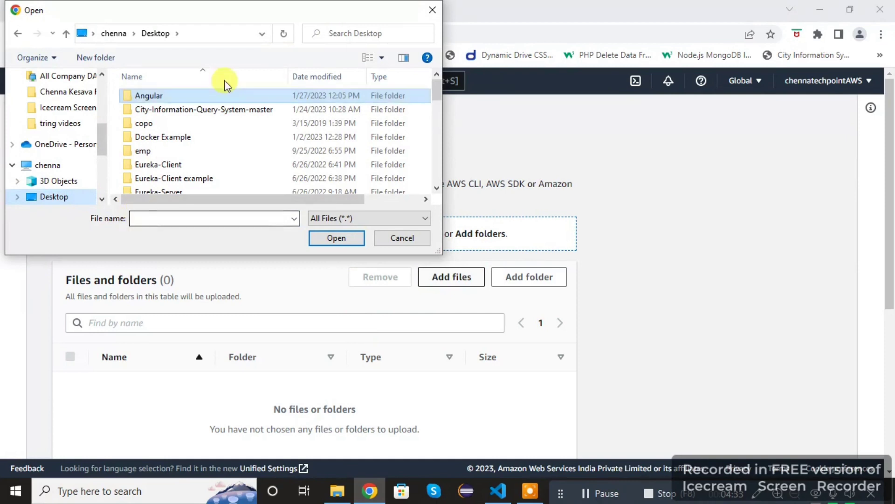
double_click(228, 96)
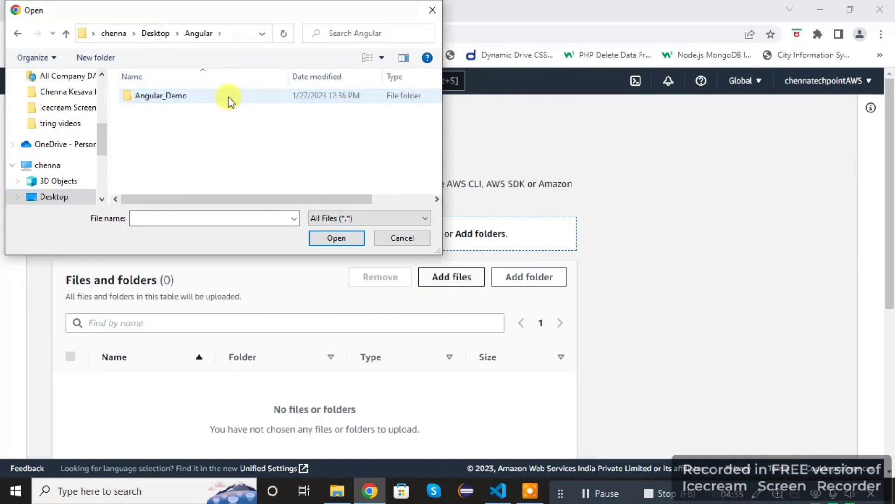
double_click(229, 97)
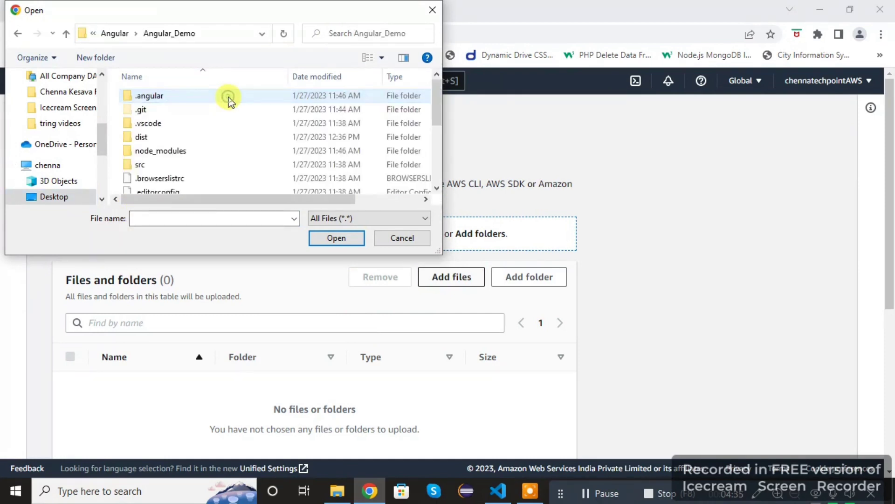
double_click(194, 135)
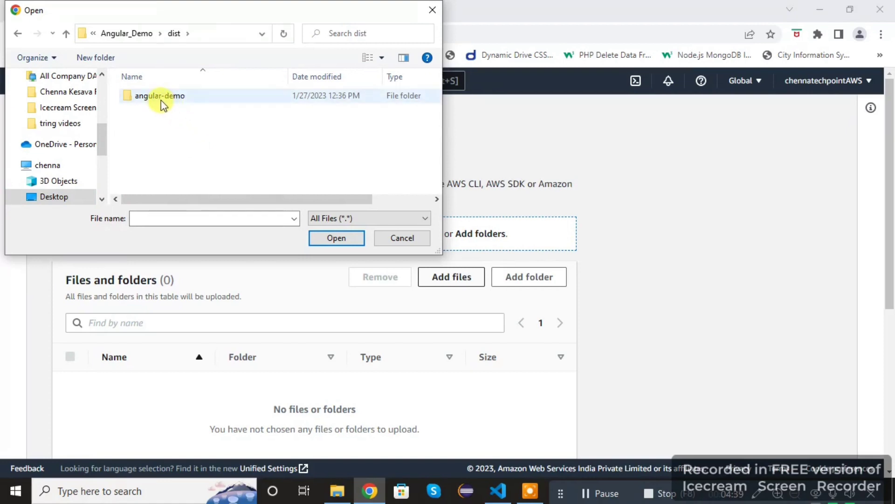
double_click(159, 98)
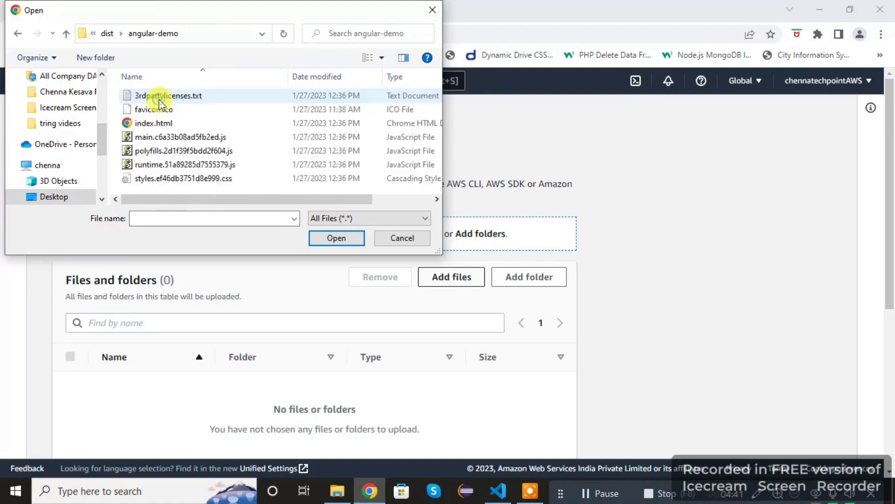
key("ctrl+a")
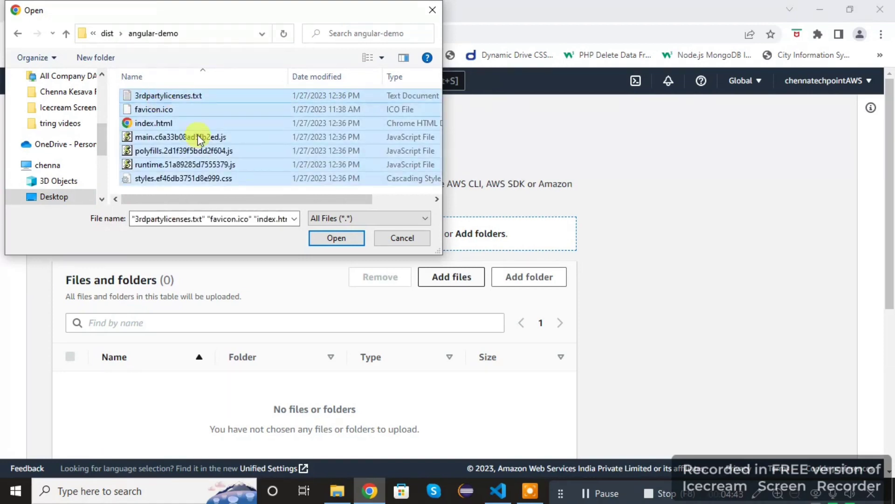
left_click(336, 238)
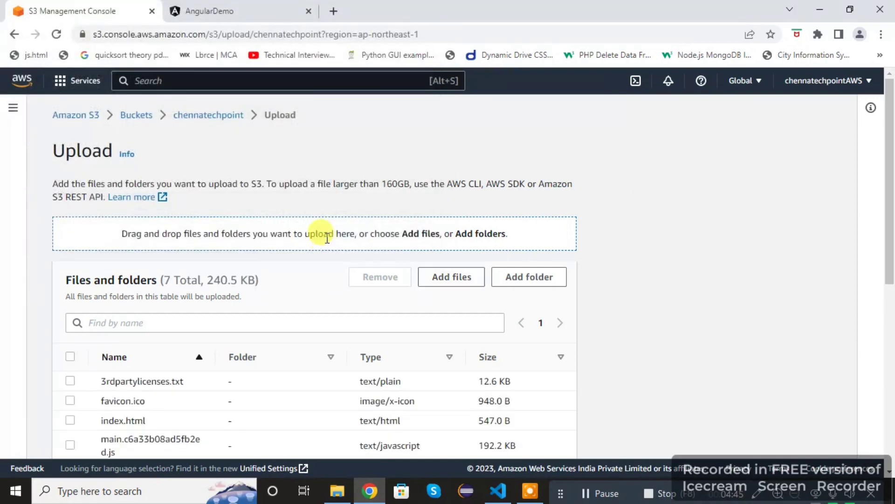
Step: Upload the added build files to the chennatechpoint bucket and close the upload status page
left_click_drag(893, 170, 893, 369)
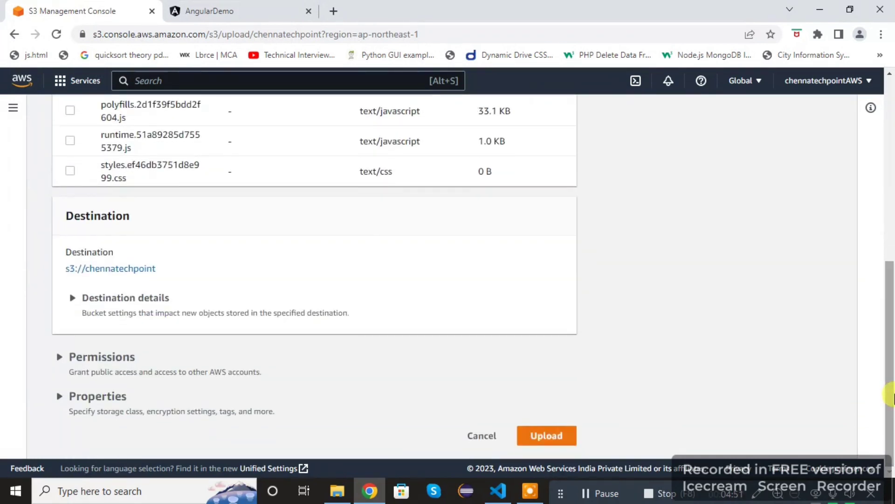
left_click(567, 436)
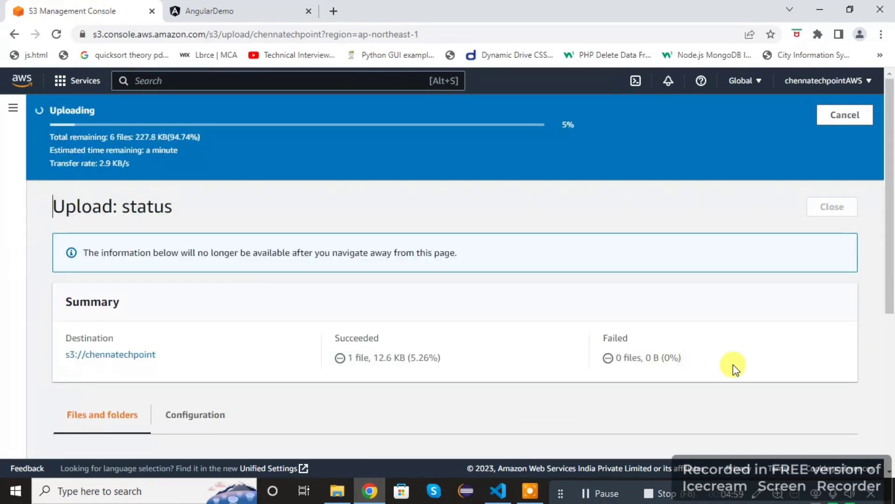
left_click(786, 244)
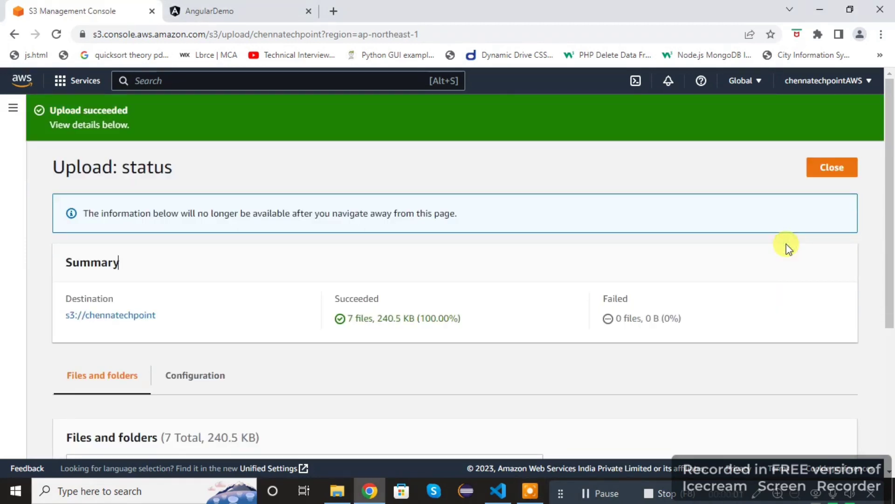
left_click(834, 169)
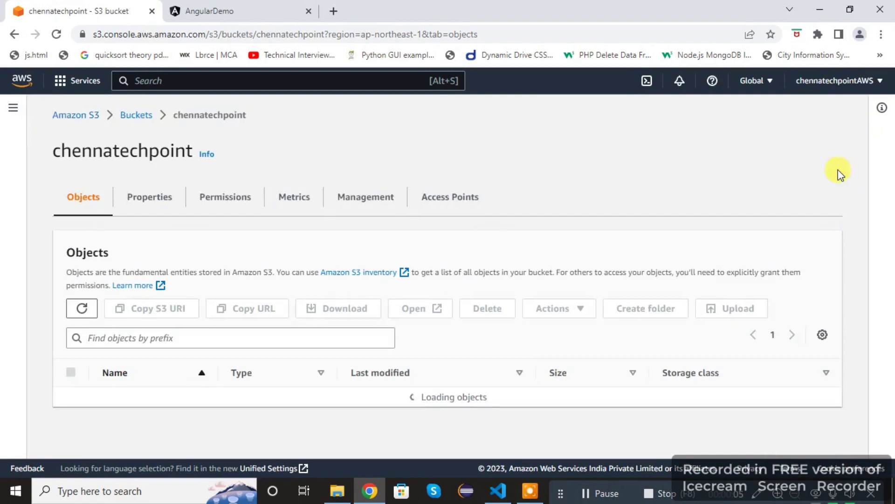
Step: Open the static website hosting settings in the bucket's properties and enable hosting
left_click(143, 200)
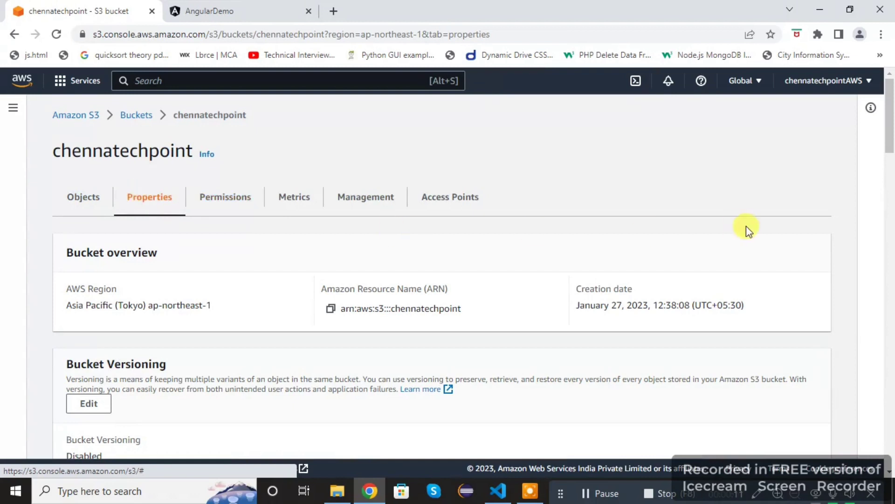
left_click_drag(892, 119, 893, 434)
left_click(827, 390)
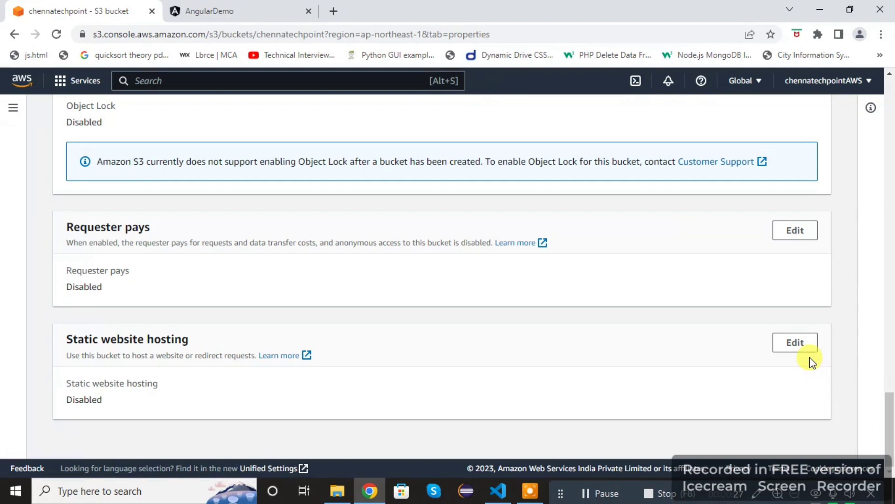
left_click(799, 344)
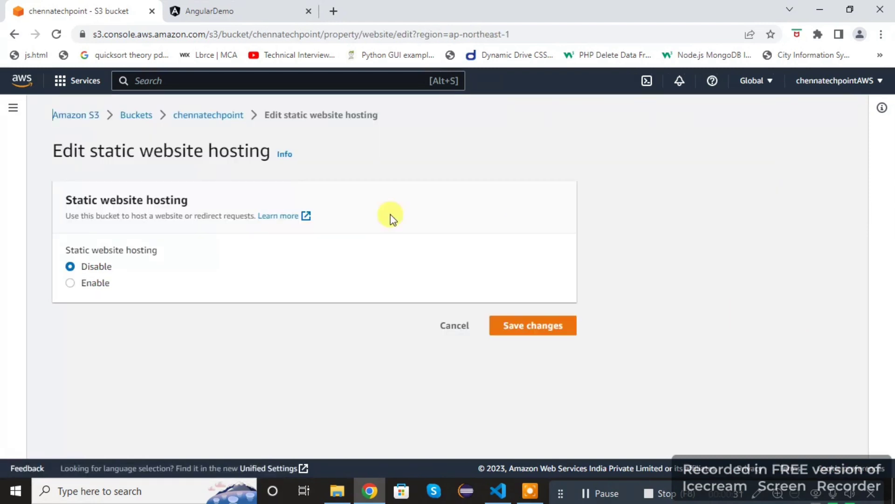
left_click(69, 285)
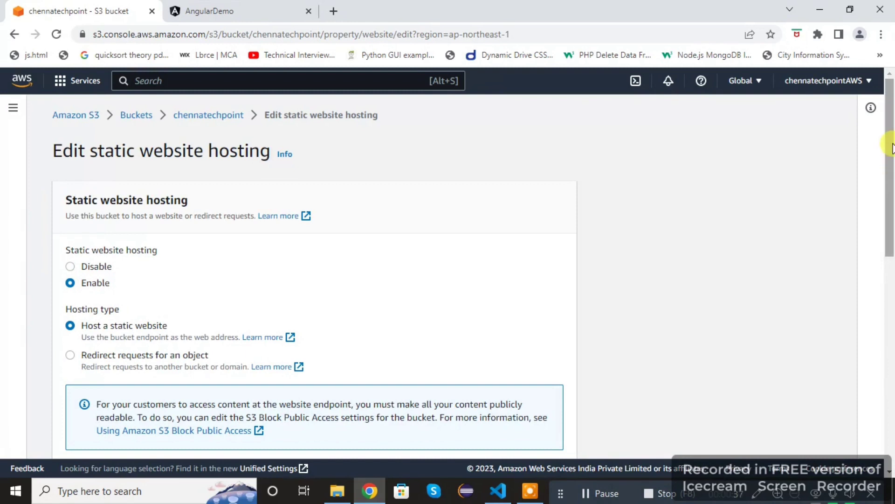
Step: Set the index document to index.html, leave the error document empty and save the static website hosting changes
left_click_drag(892, 172, 891, 249)
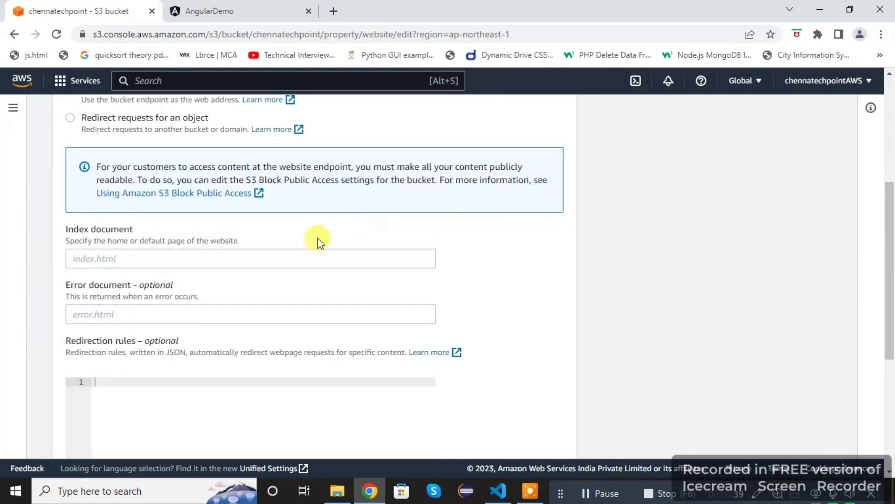
left_click(165, 259)
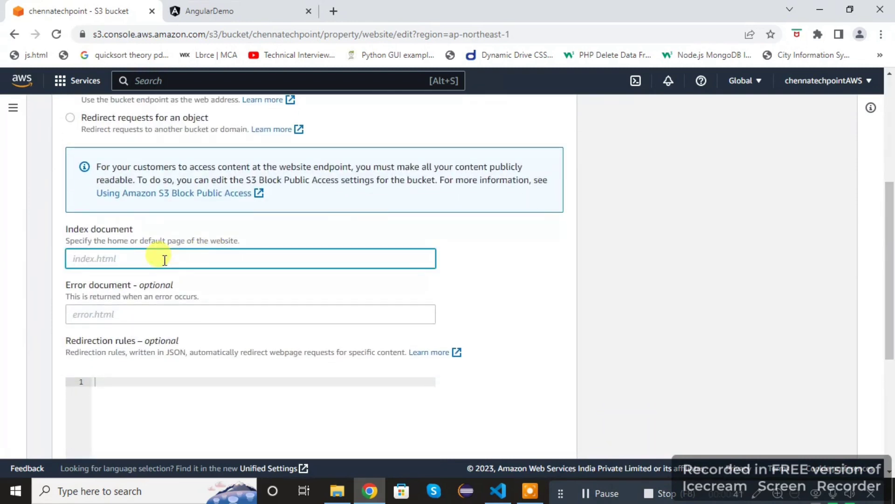
type("index.html")
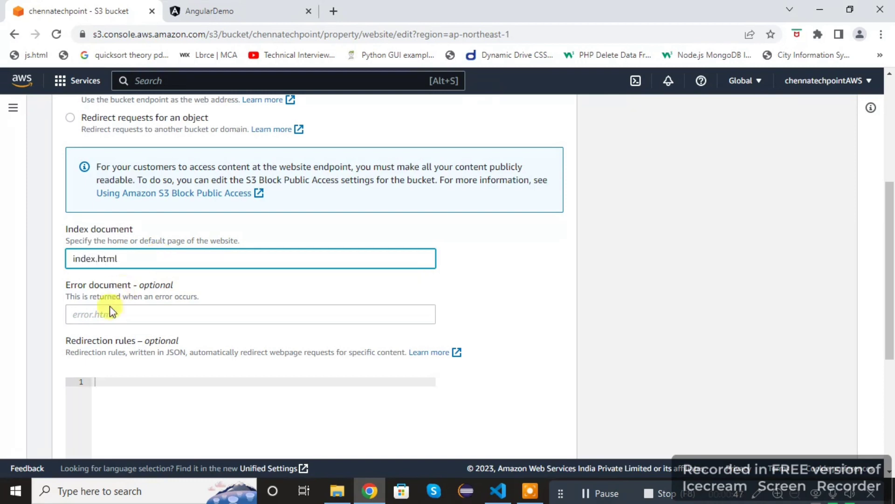
left_click(97, 318)
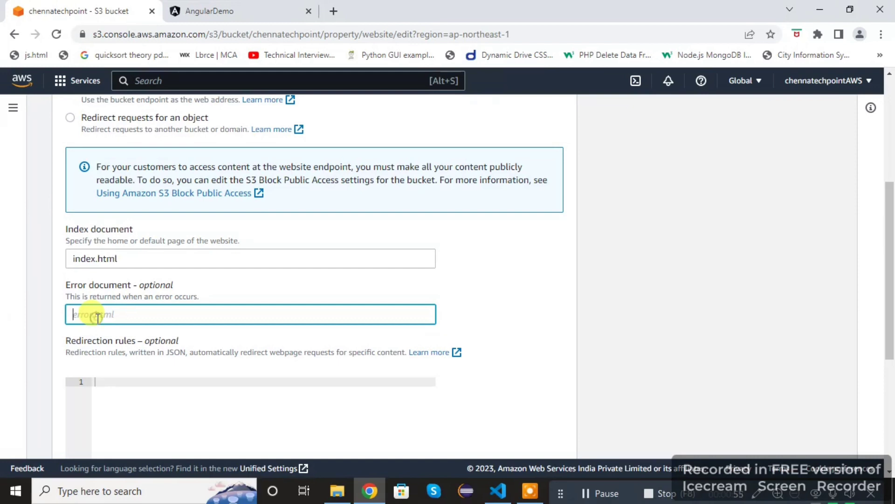
left_click_drag(891, 291, 891, 420)
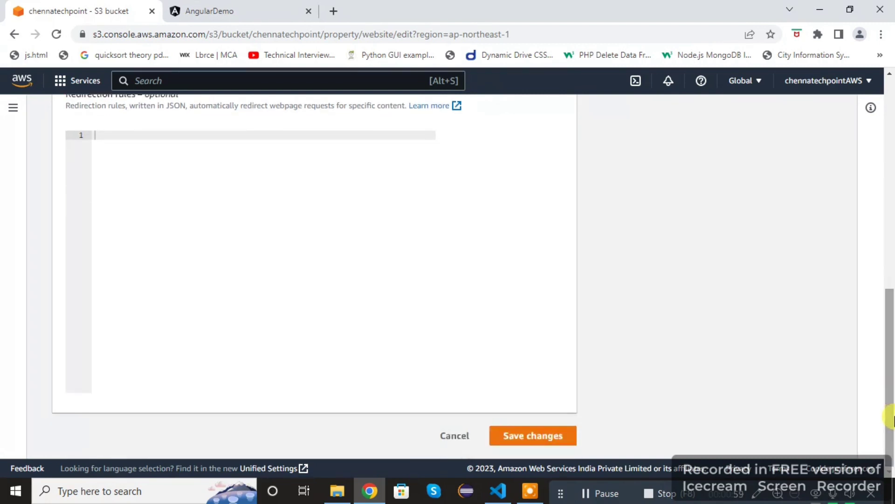
left_click(530, 439)
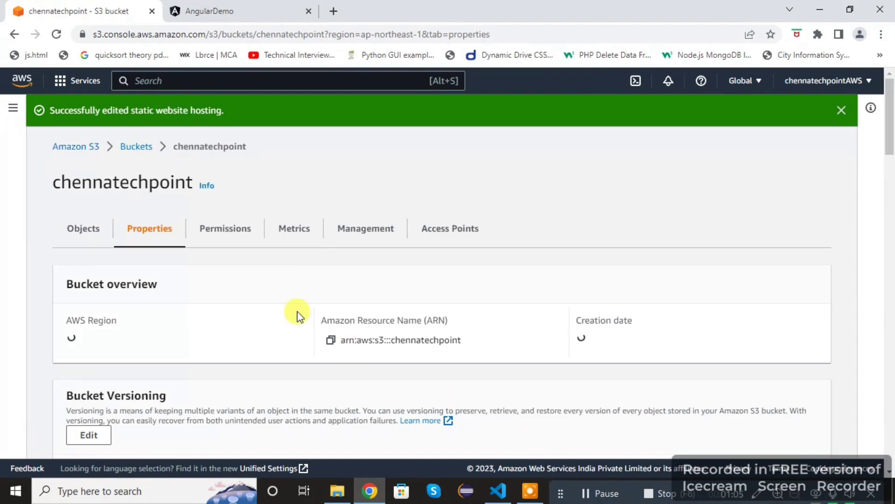
Step: Open the bucket policy for editing from the bucket's permissions
left_click(231, 234)
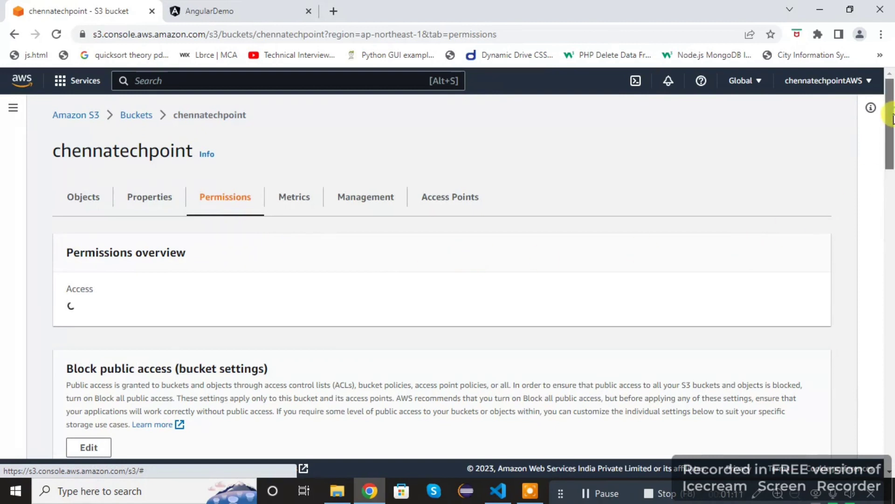
left_click_drag(892, 119, 892, 194)
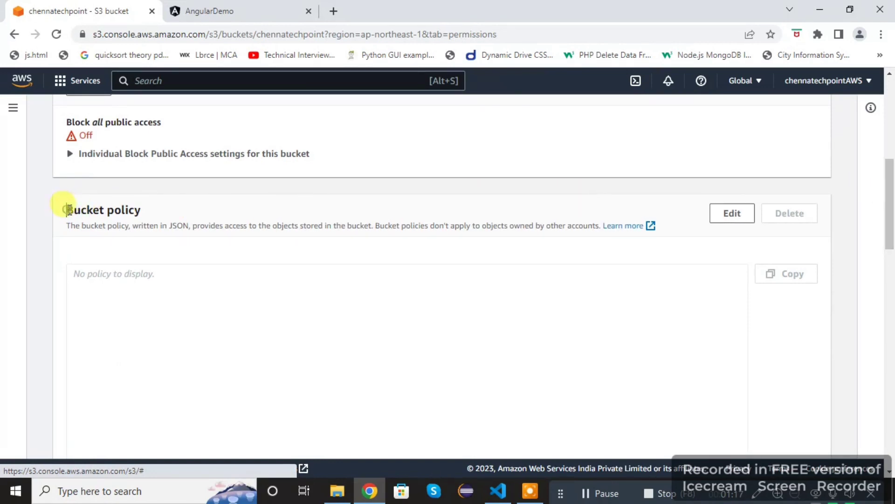
left_click_drag(67, 209, 148, 215)
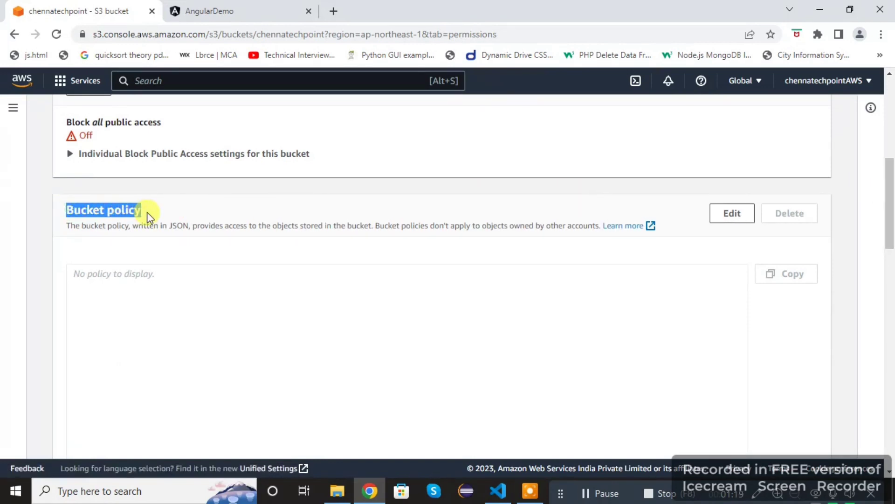
left_click(147, 211)
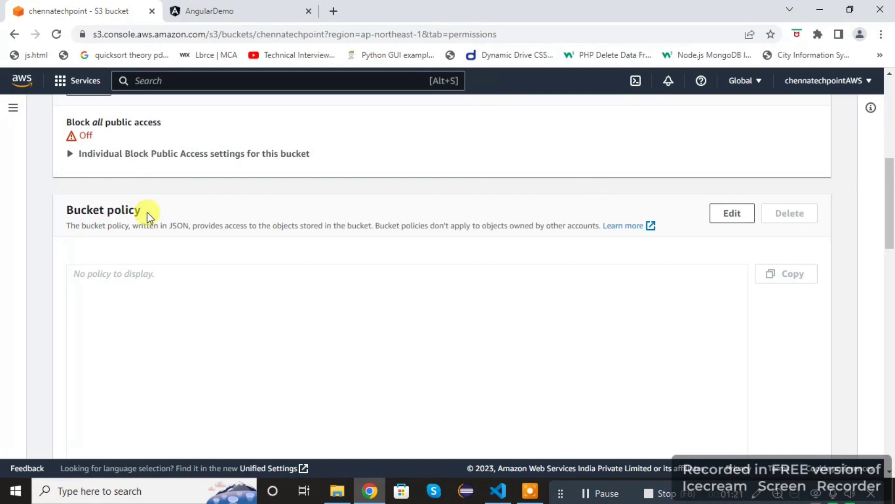
left_click_drag(142, 210, 56, 208)
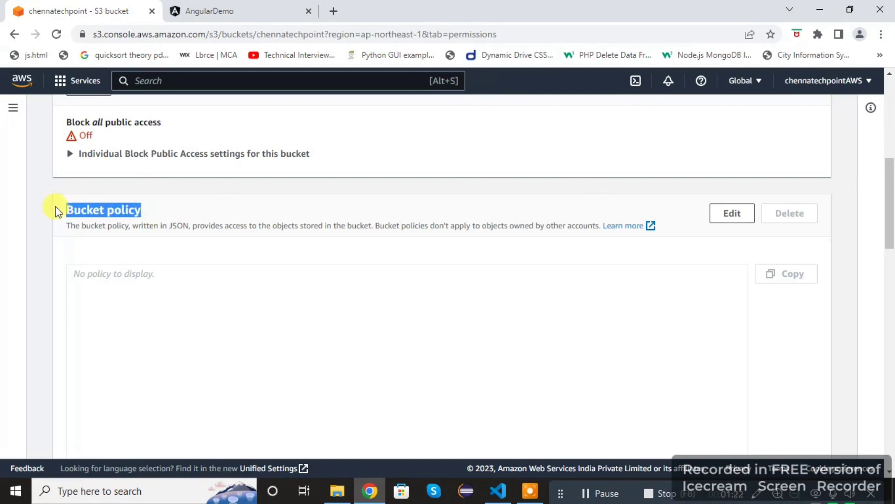
left_click(182, 207)
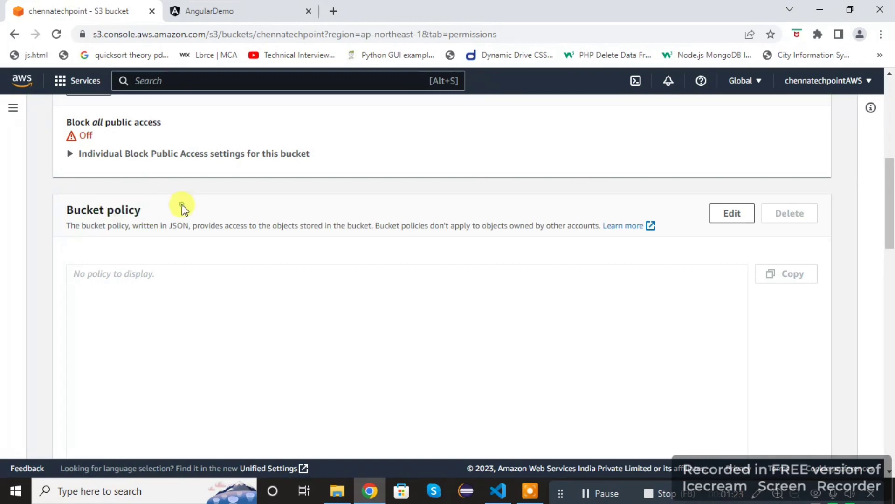
left_click(715, 213)
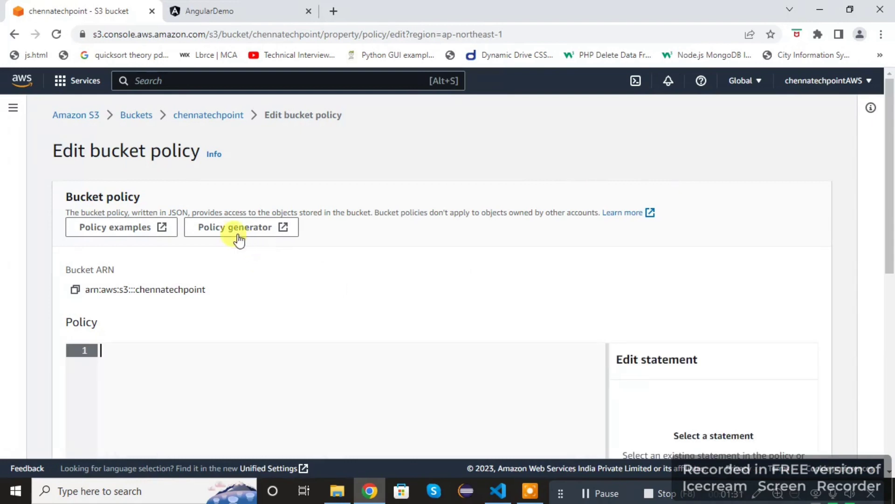
Step: Open the AWS Policy Generator from the bucket policy editor and select S3 Bucket Policy as the policy type
left_click(236, 228)
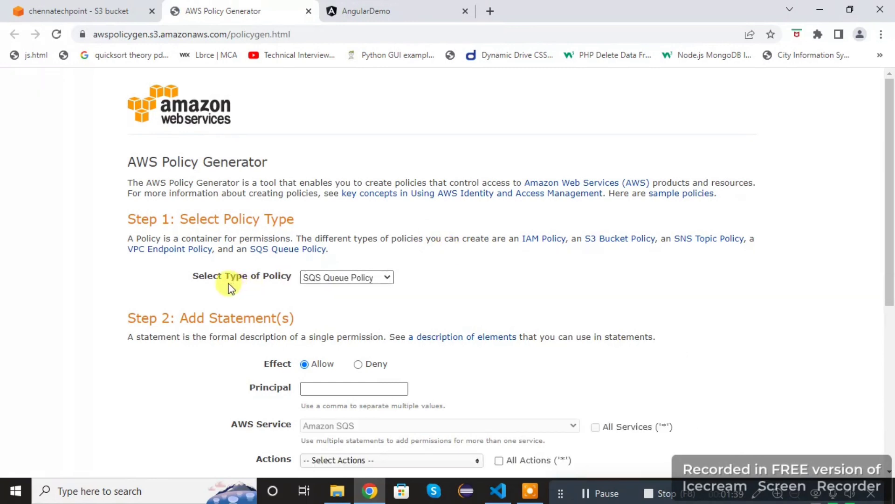
left_click(360, 278)
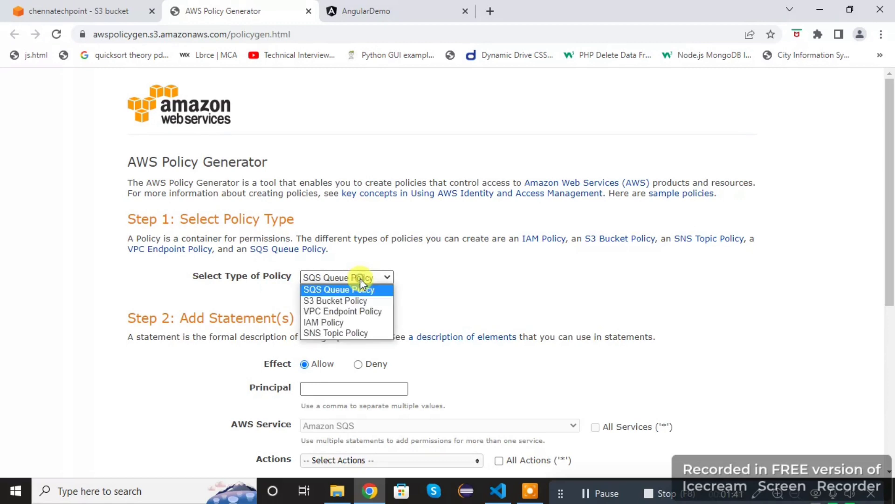
left_click(357, 300)
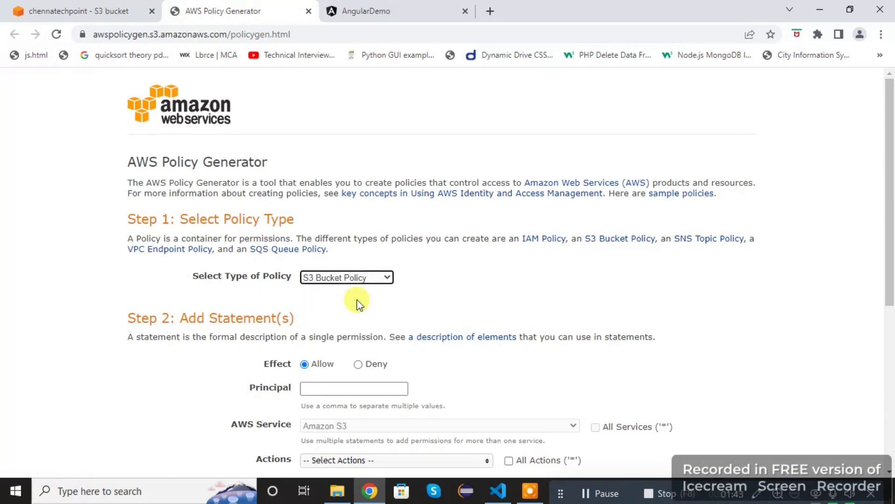
Step: Set the statement's principal to * and select the GetObject action
left_click_drag(891, 144, 891, 241)
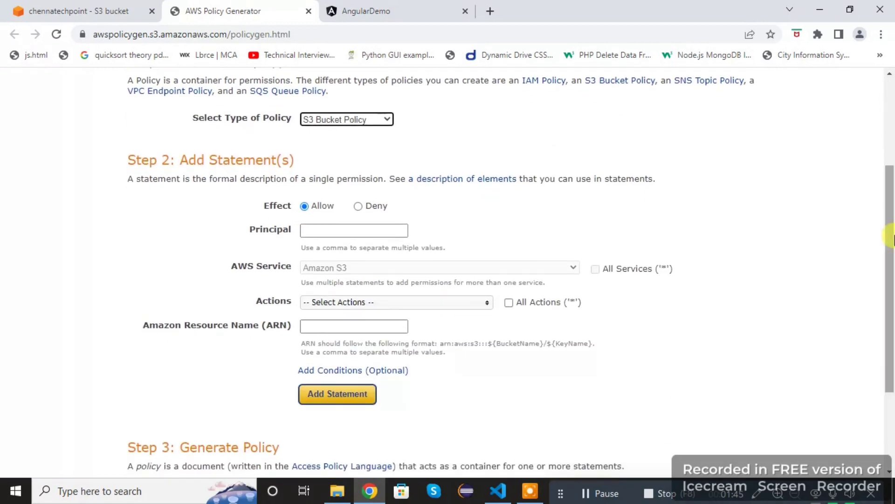
left_click(328, 228)
key("Return")
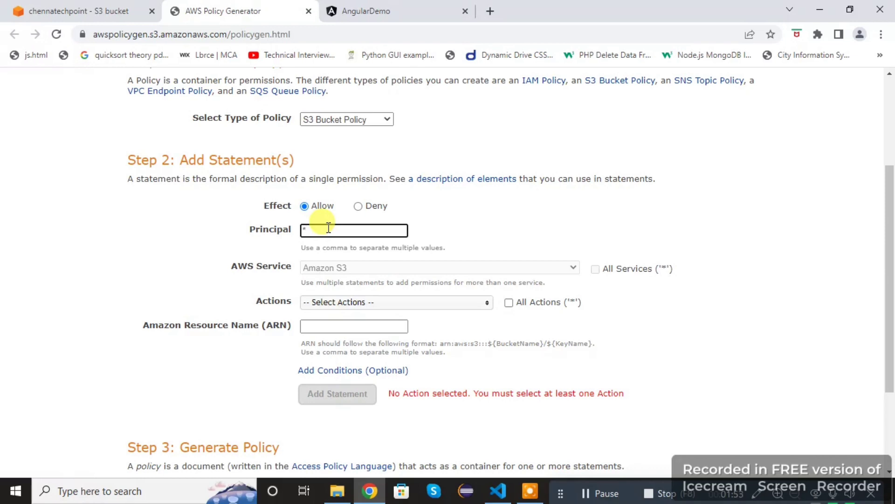
left_click(337, 303)
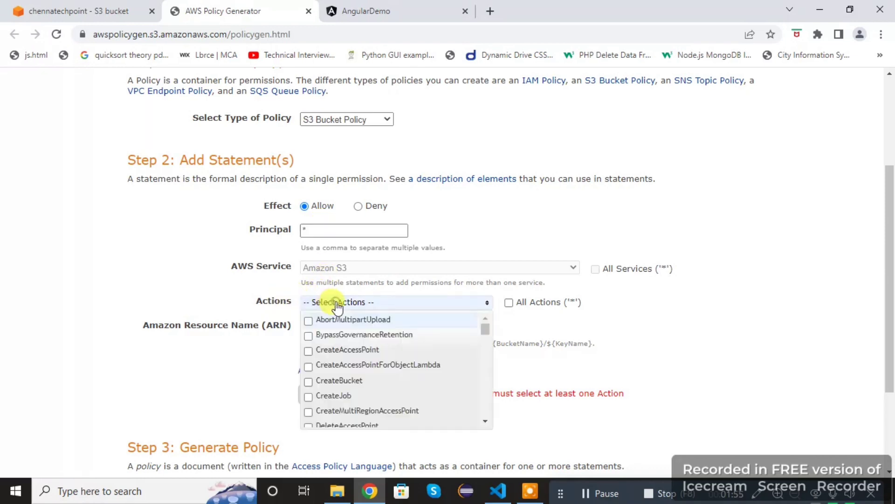
left_click_drag(481, 326, 485, 363)
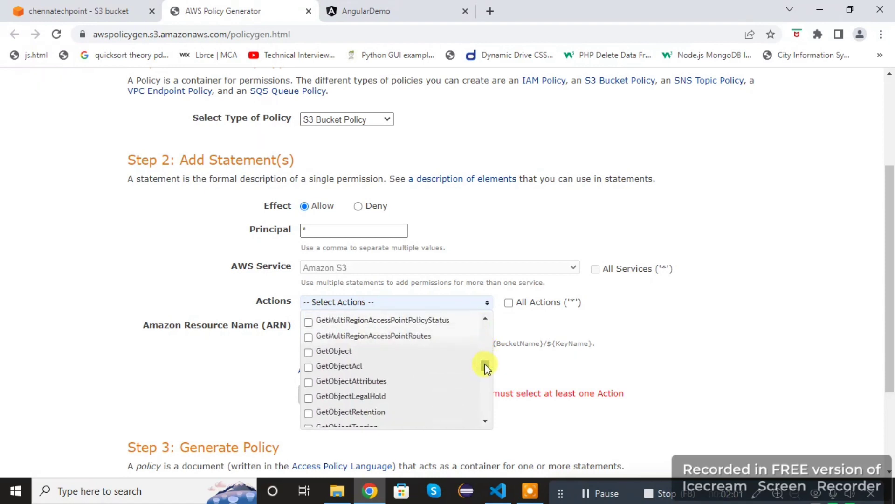
left_click(308, 353)
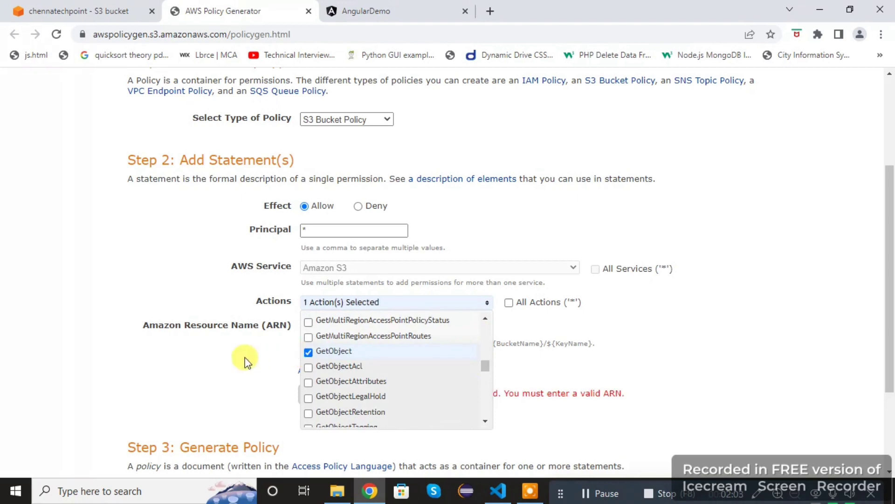
left_click(238, 363)
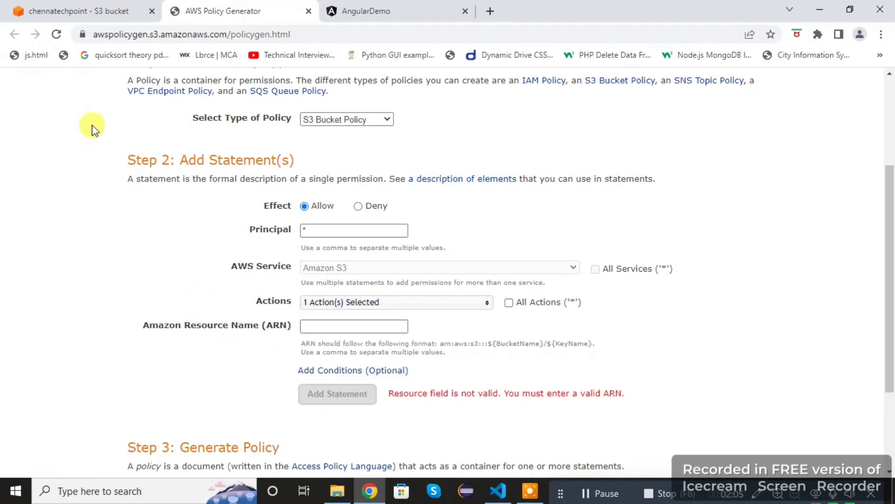
Step: Copy the chennatechpoint bucket ARN from the S3 console into the statement's resource name and append /* to it
left_click(91, 9)
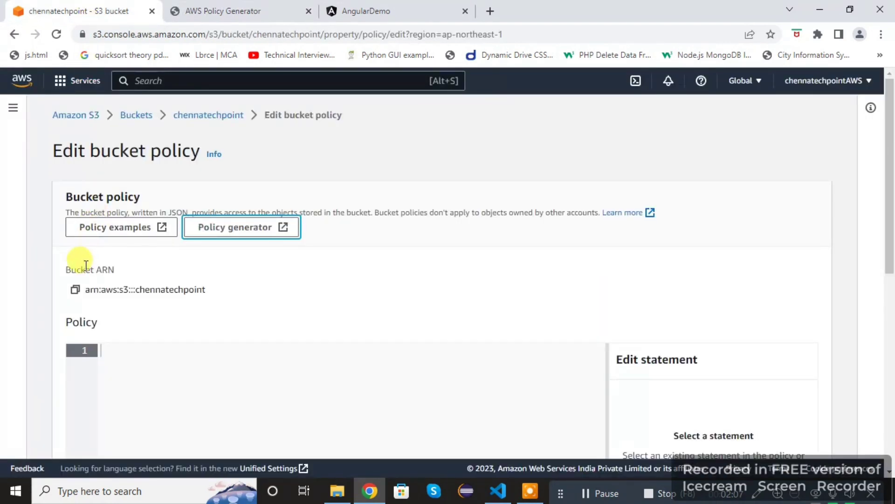
left_click(76, 290)
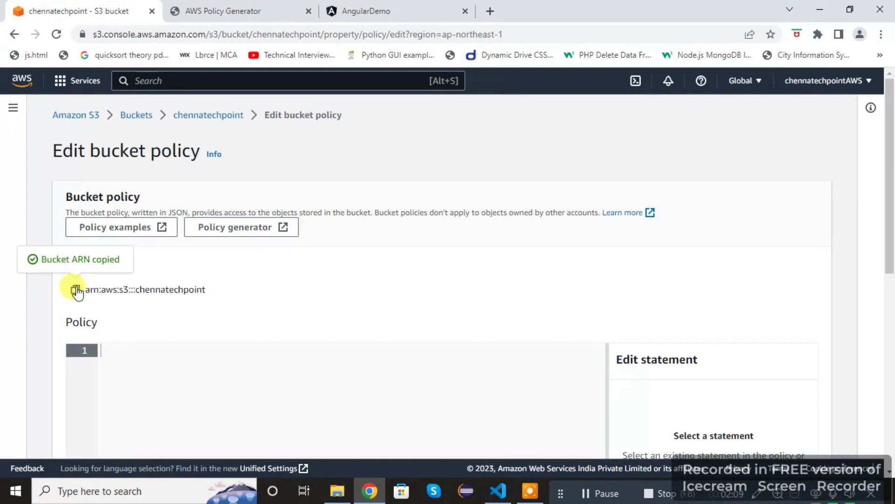
left_click(228, 10)
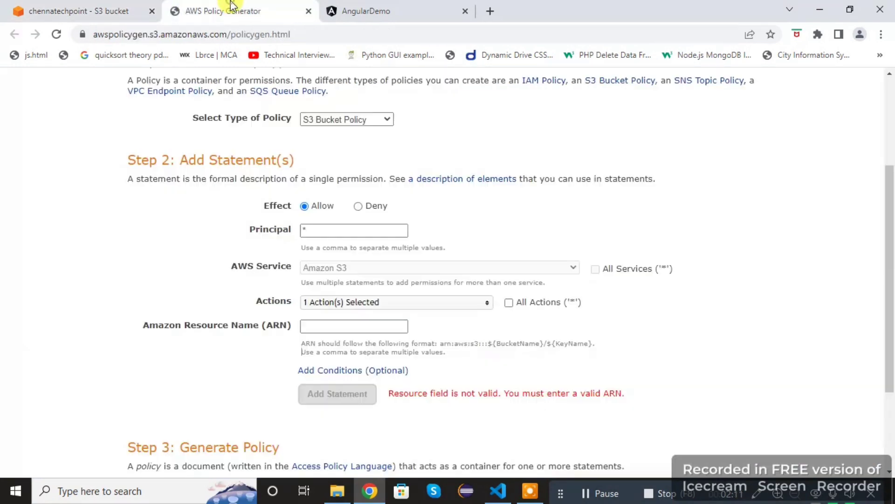
left_click(311, 324)
key("ctrl+v")
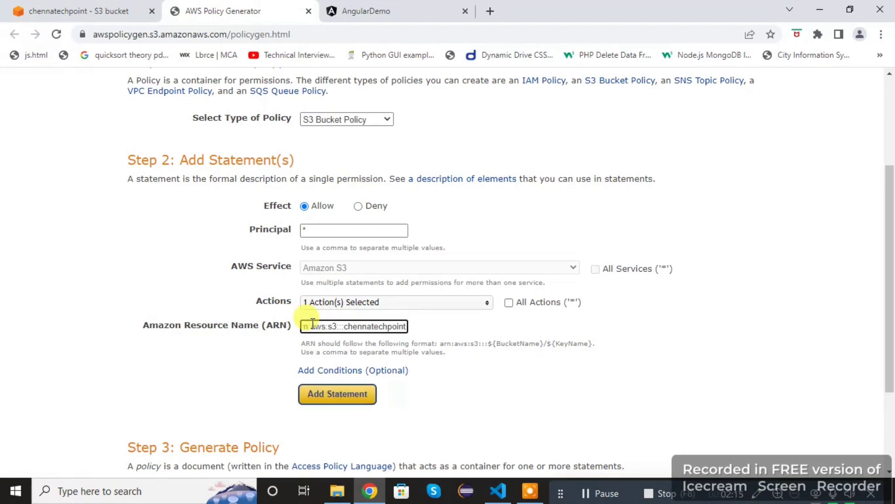
type("/")
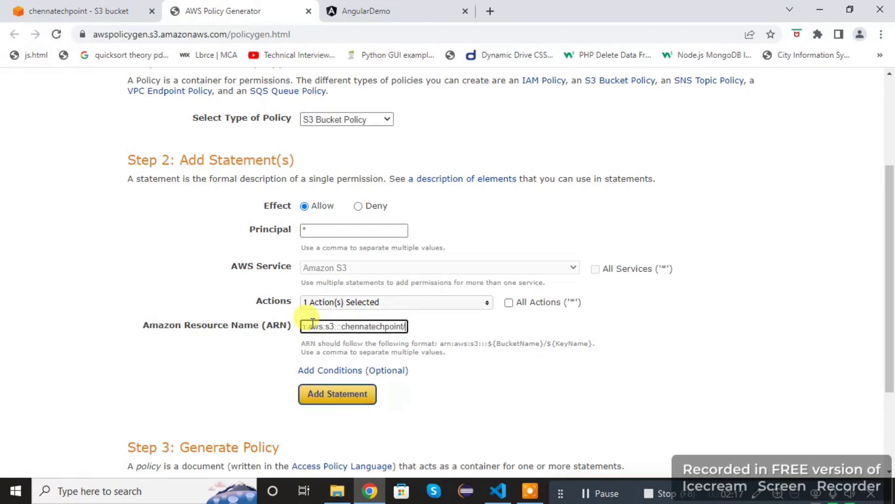
type("*")
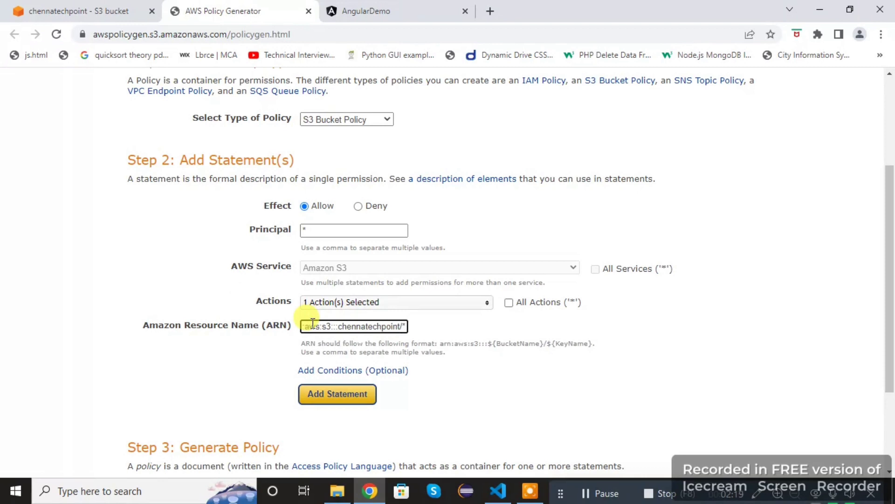
Step: Add the statement to the policy and generate the policy JSON document
left_click(329, 395)
scroll(483, 387, "down", 5)
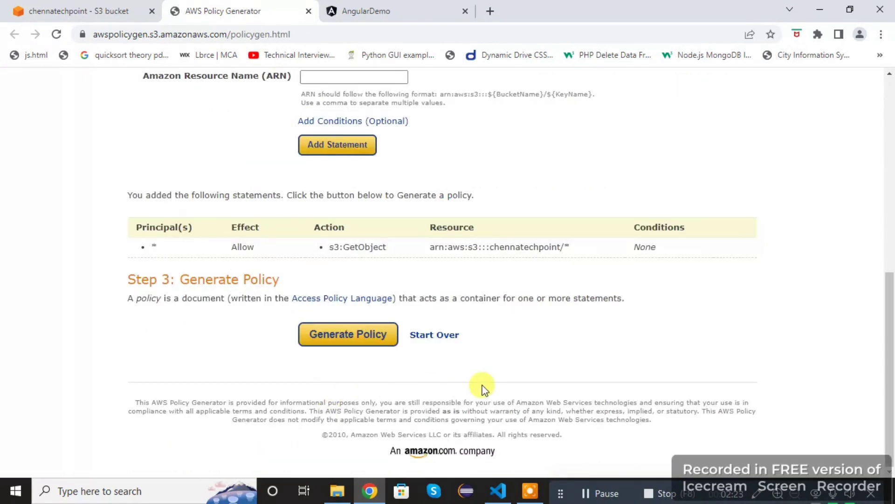
left_click(357, 342)
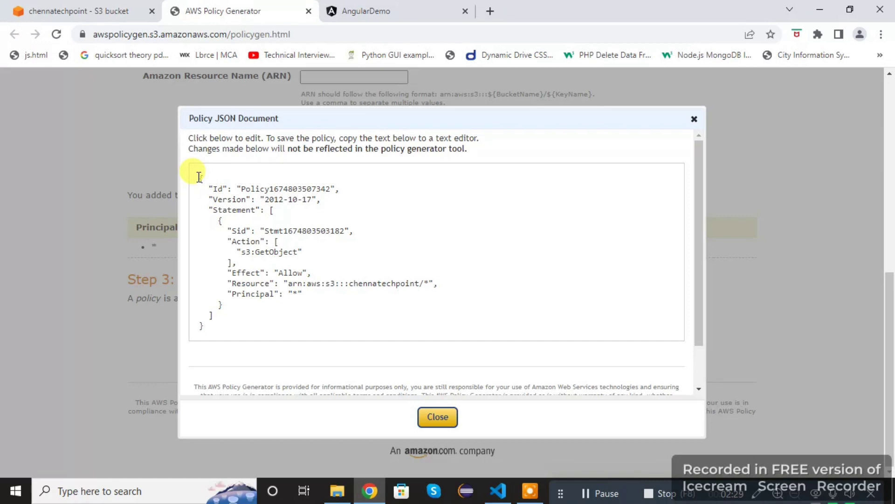
Step: Copy the whole generated policy JSON into the chennatechpoint bucket policy editor and save the changes
left_click_drag(199, 177, 217, 325)
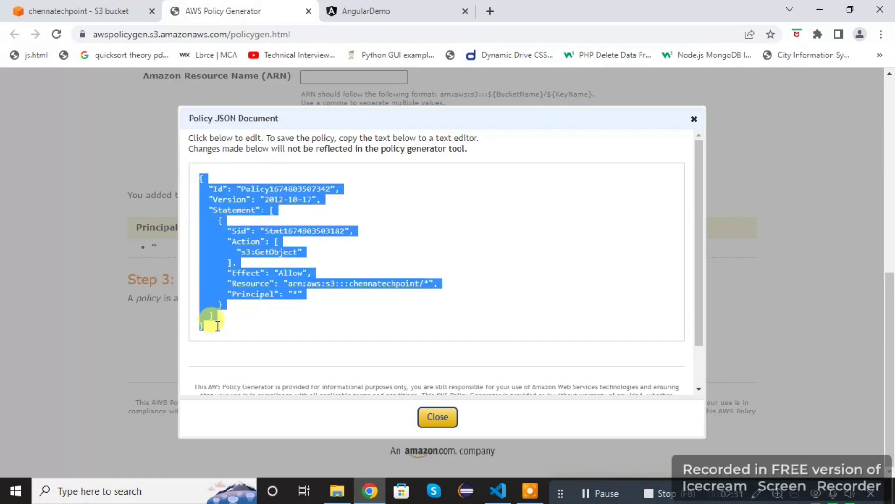
left_click(98, 14)
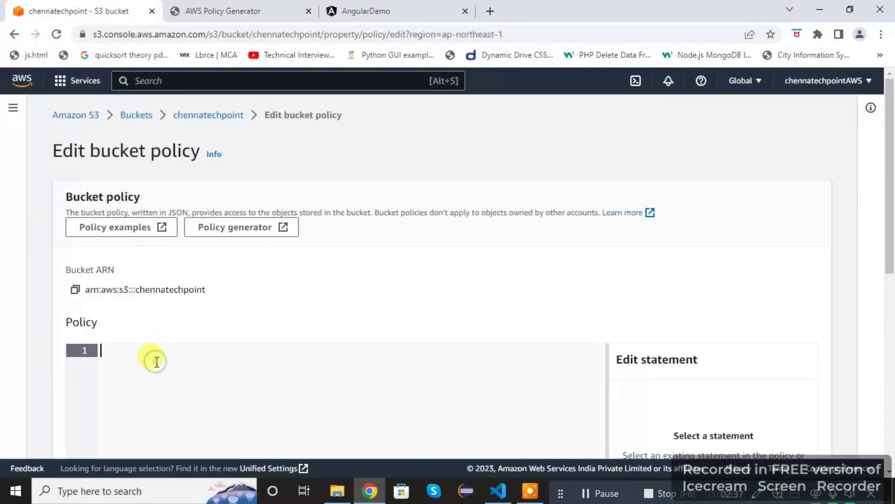
key("ctrl+v")
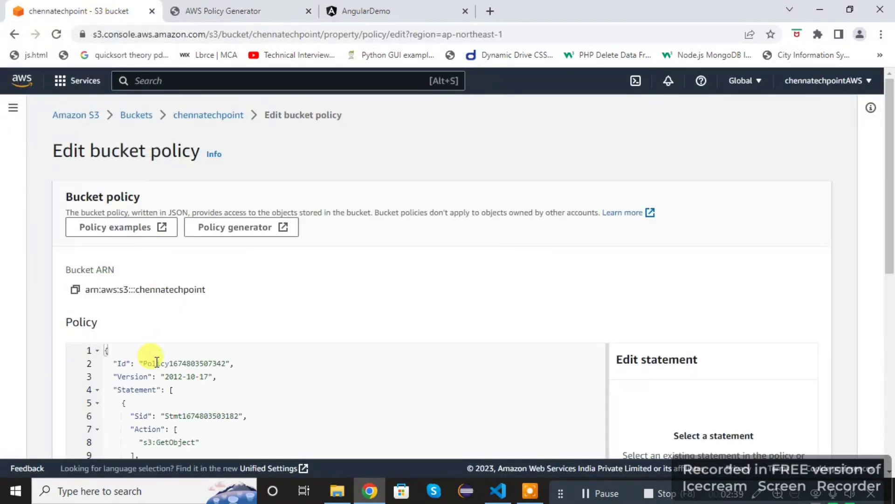
left_click_drag(888, 180, 891, 394)
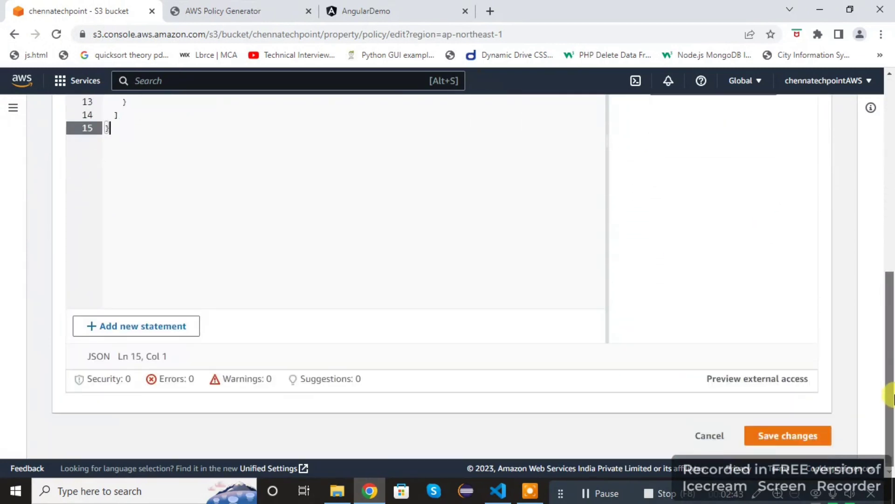
left_click(800, 438)
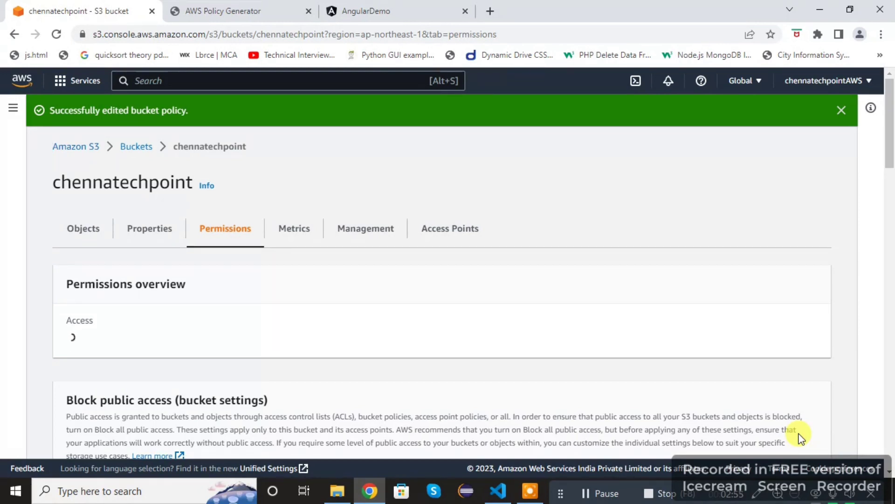
Step: Open the bucket website endpoint from the static website hosting section of the bucket's properties and reload the page
left_click(163, 256)
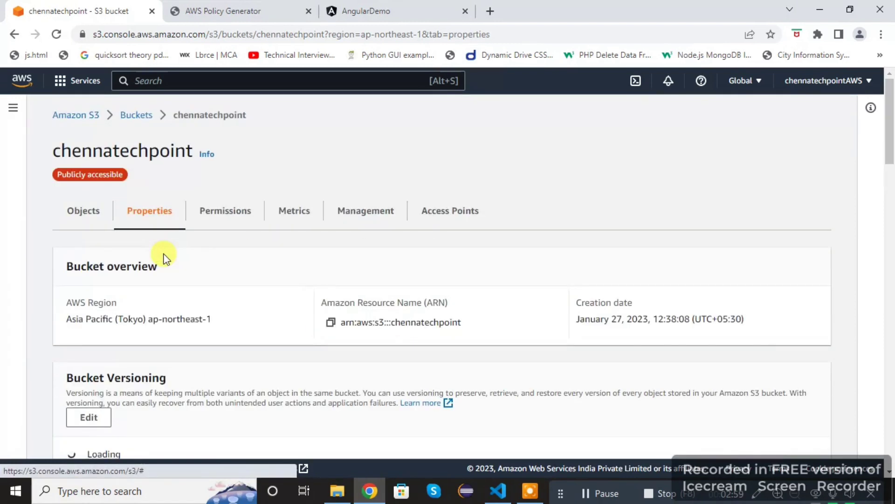
left_click_drag(891, 104, 892, 422)
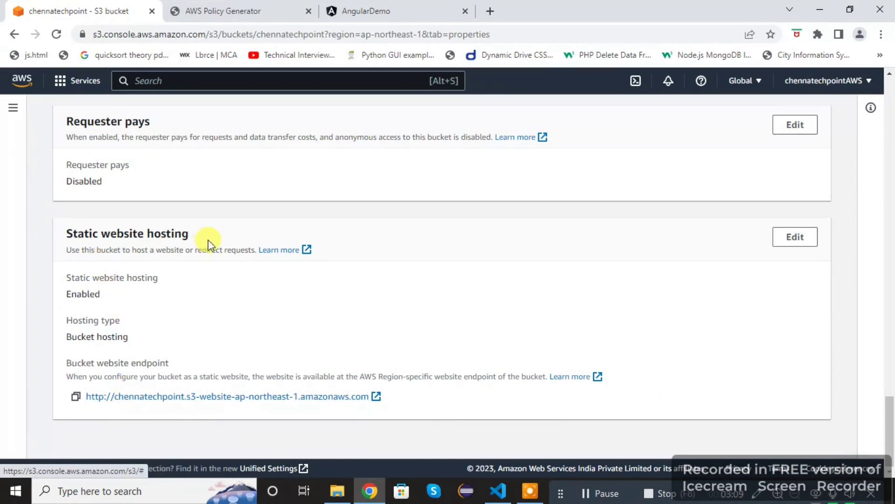
left_click(185, 396)
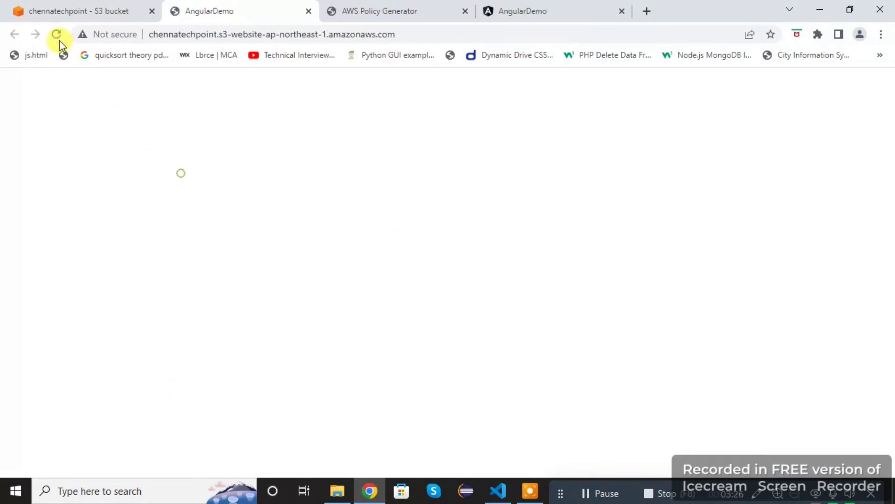
left_click(58, 37)
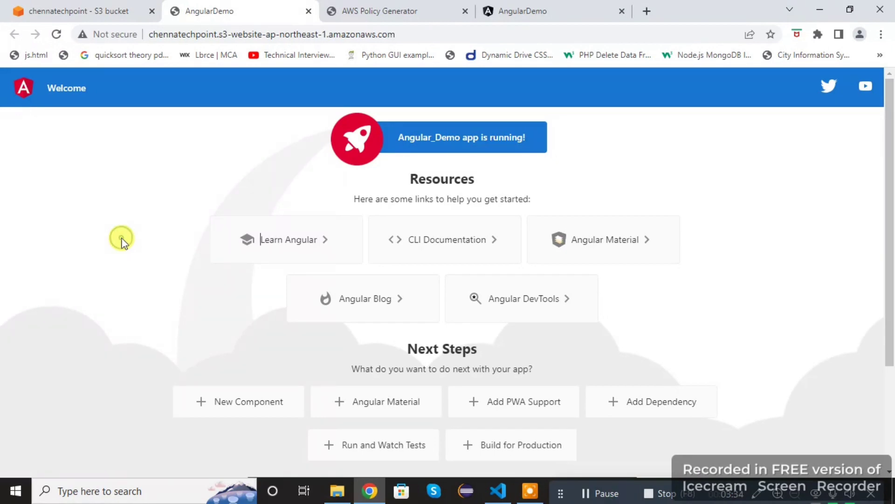
left_click(153, 36)
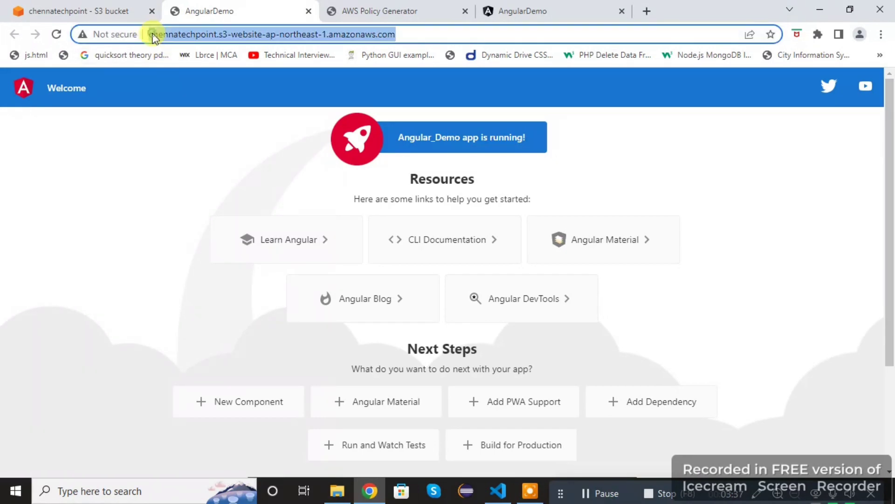
left_click(190, 35)
left_click_drag(219, 34, 136, 34)
left_click(172, 170)
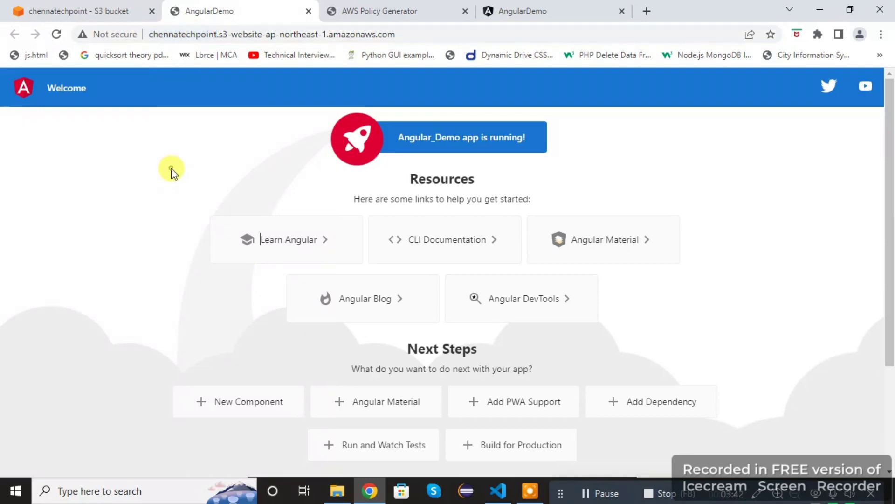
left_click_drag(890, 186, 891, 140)
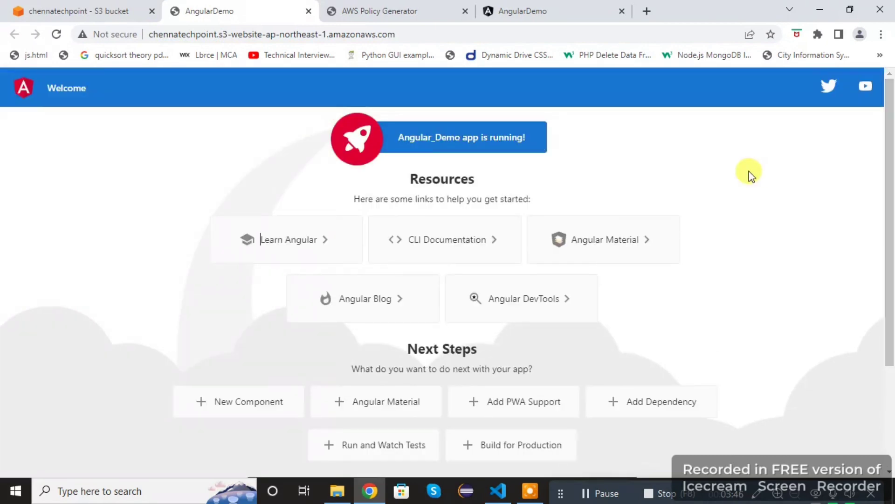